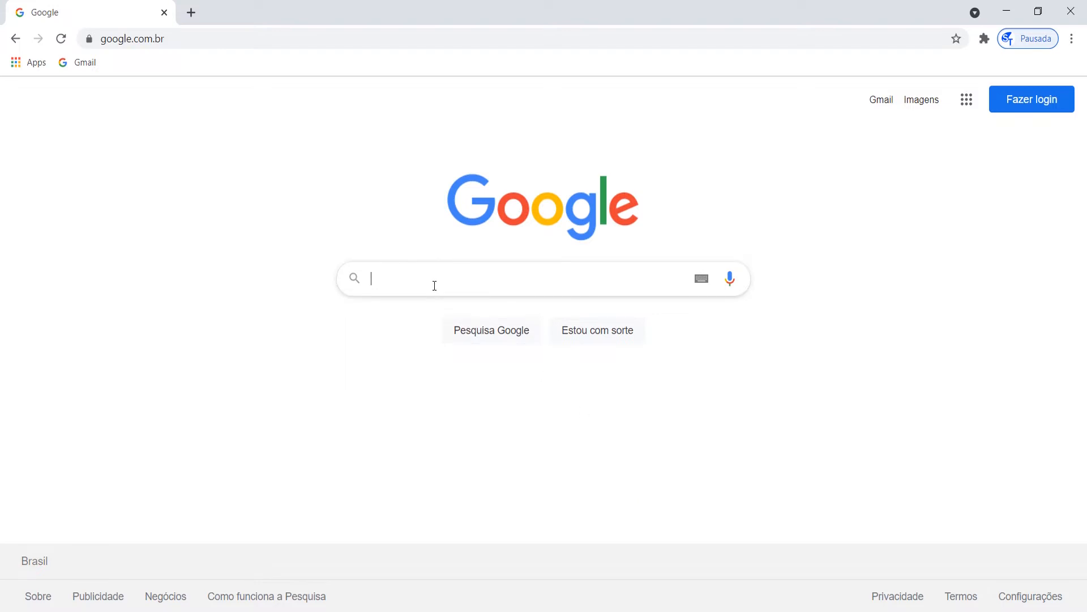
Step: Search Google for "android studio" and open the Android Developers result for downloading Android Studio and SDK tools
text(android stu)
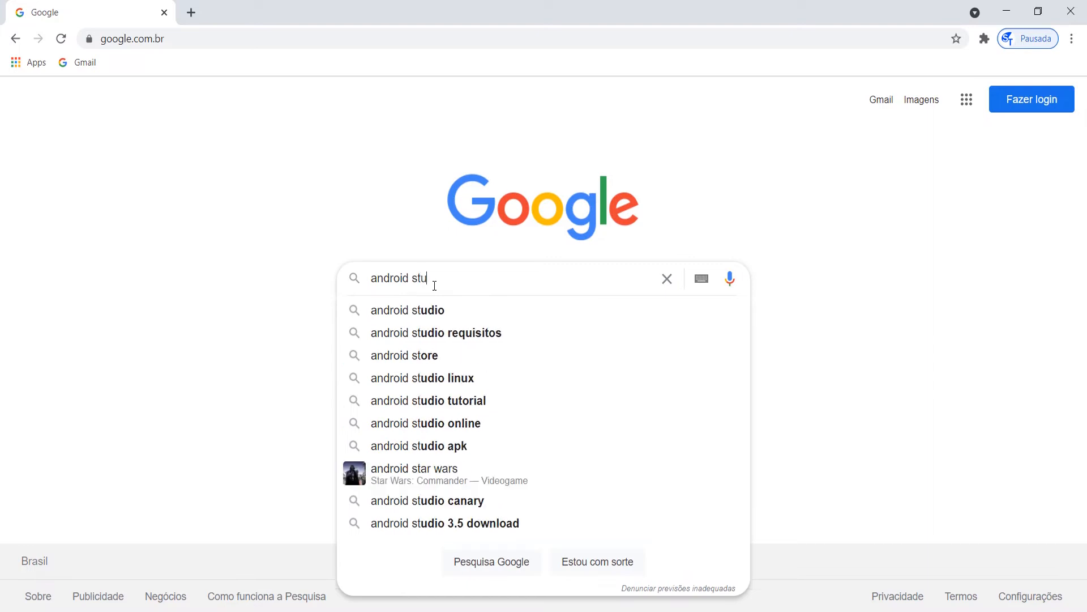
text(dio)
key(Return)
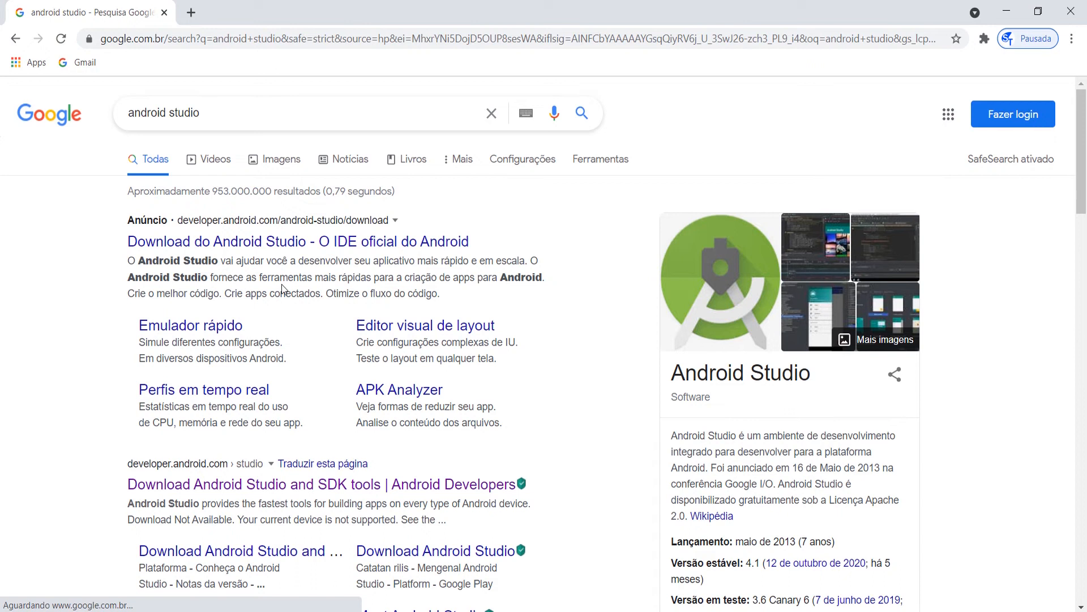
scroll(213, 331, down, 4)
scroll(213, 331, up, 3)
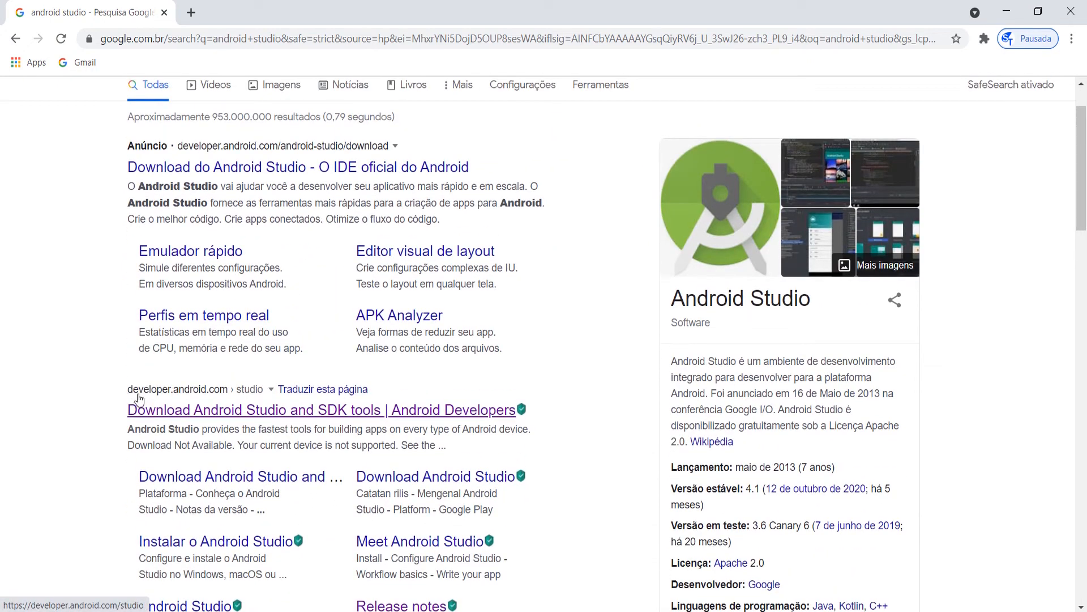
click(224, 417)
Step: Examine the Android Studio system requirements and the download packages offered for each platform
scroll(515, 432, down, 1)
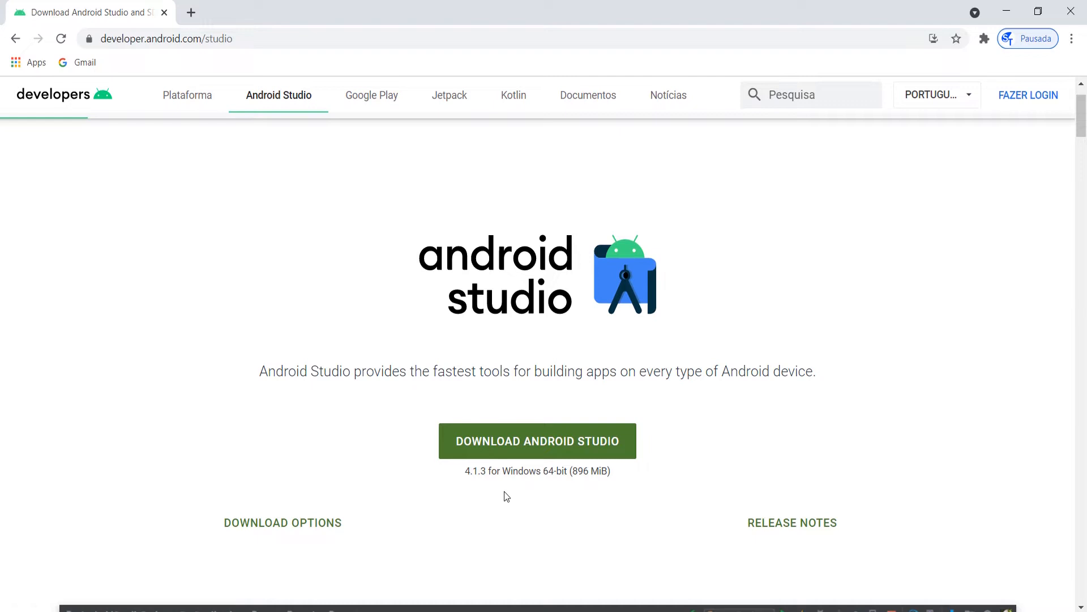
drag(1084, 121, 1084, 545)
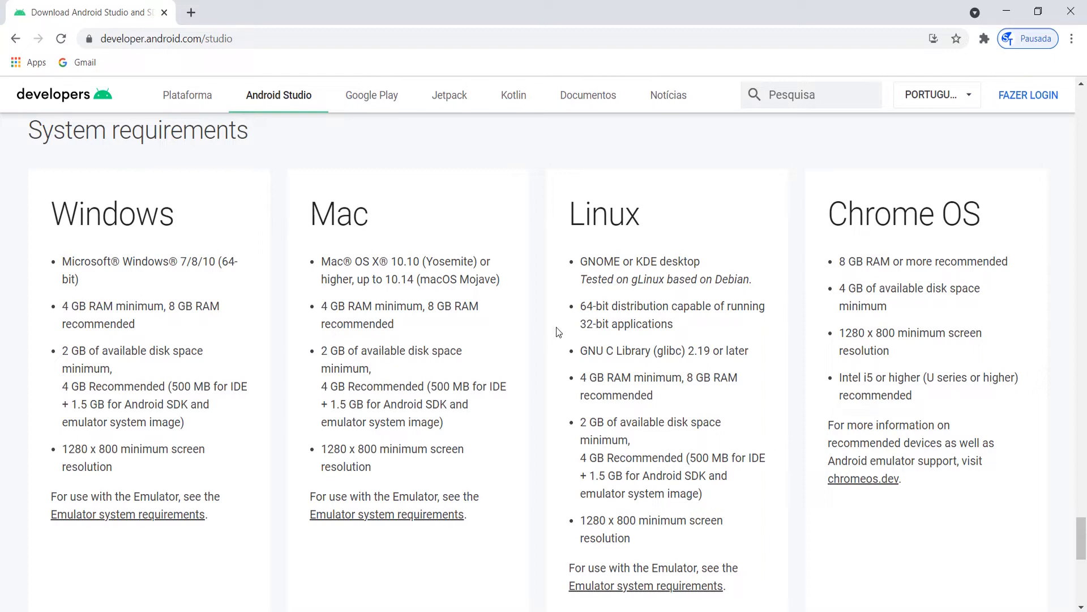
scroll(548, 367, up, 15)
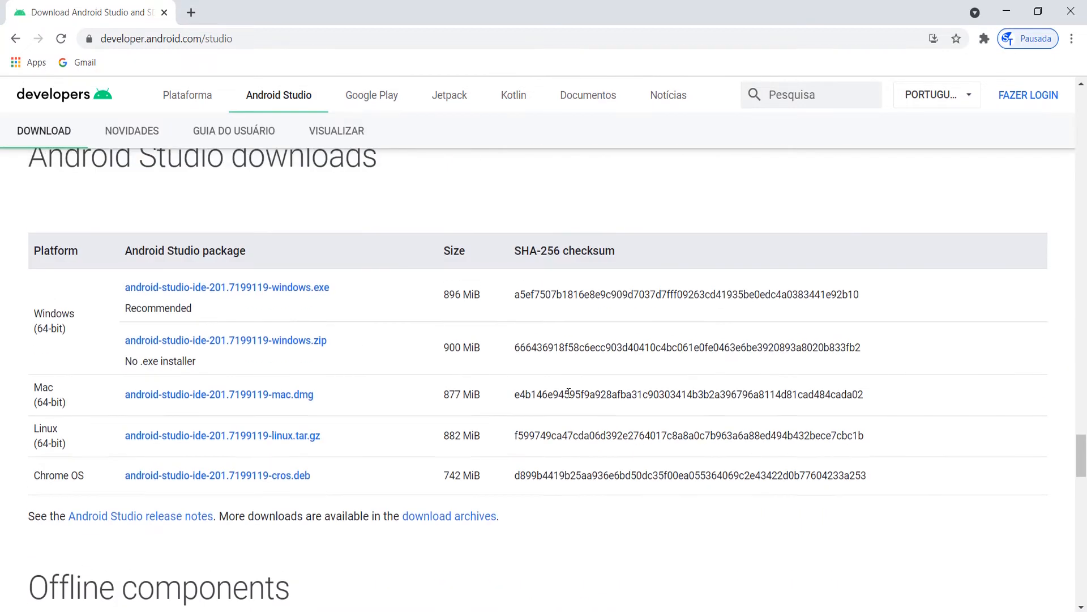
drag(1085, 428, 1083, 118)
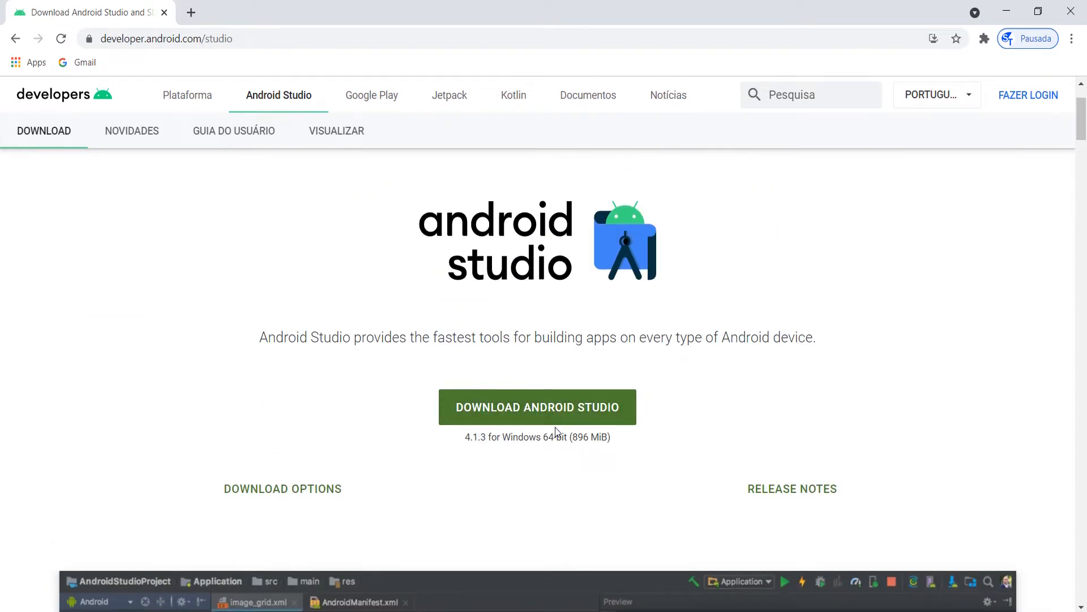
click(306, 501)
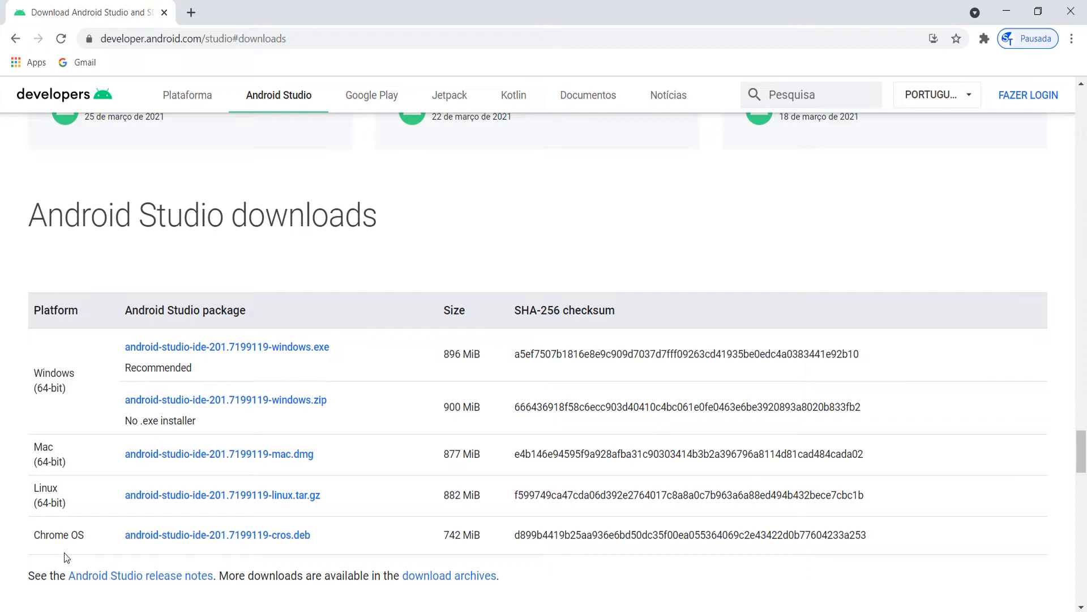
drag(1081, 458, 1081, 113)
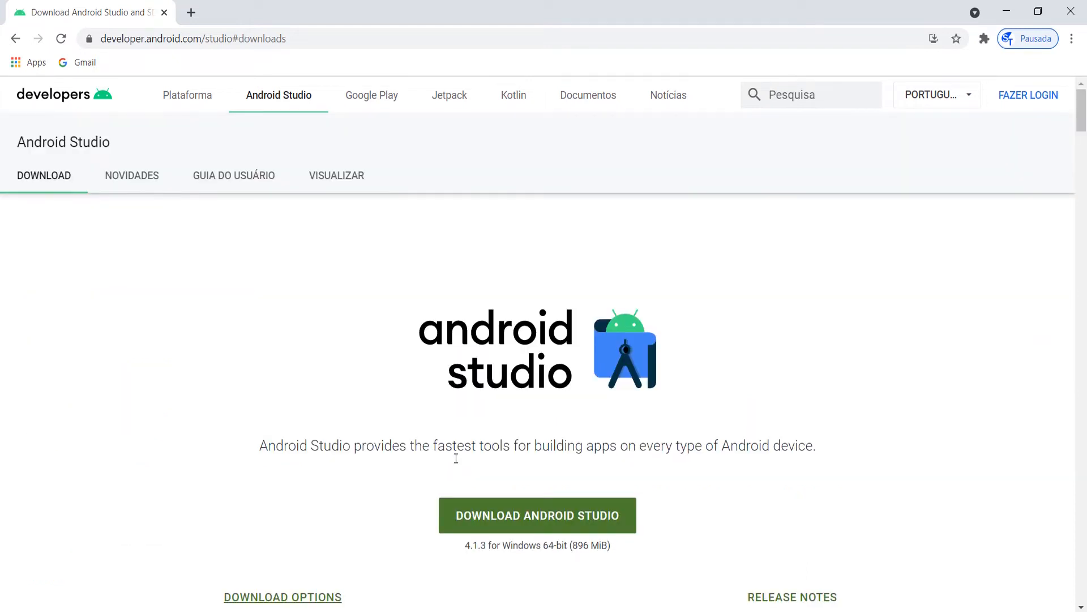
Step: Accept the terms and conditions and download Android Studio for Windows as android-studio-ide-201.7199119-windows.exe
click(533, 529)
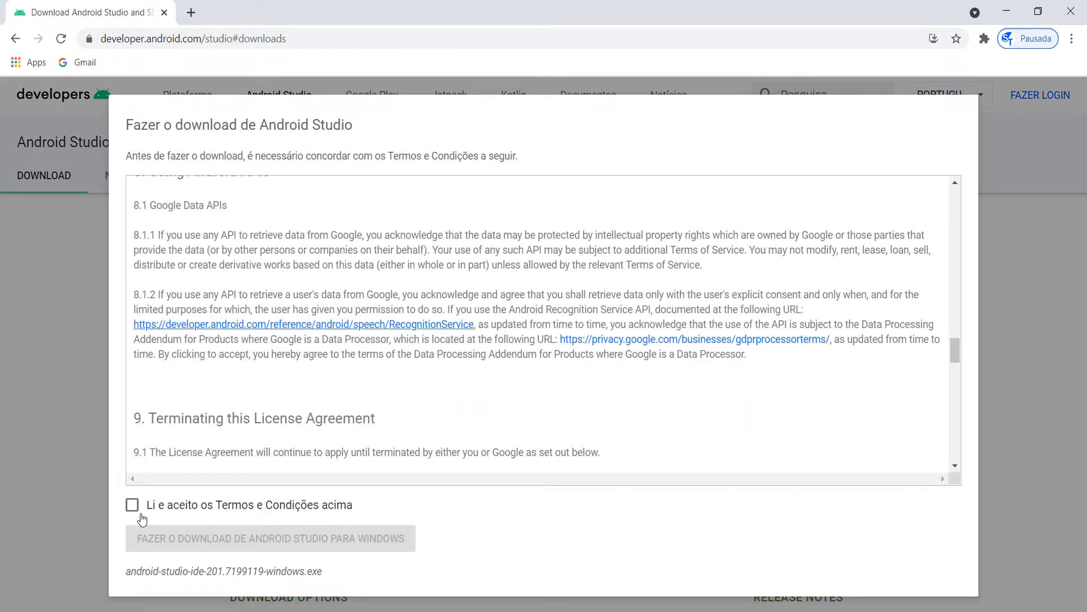
click(131, 511)
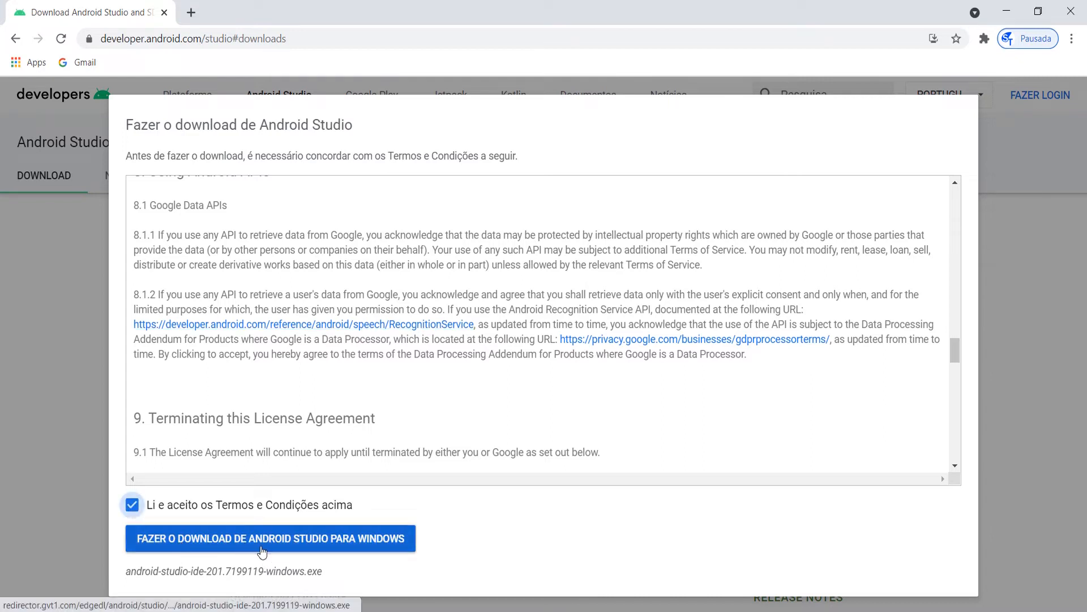
click(331, 539)
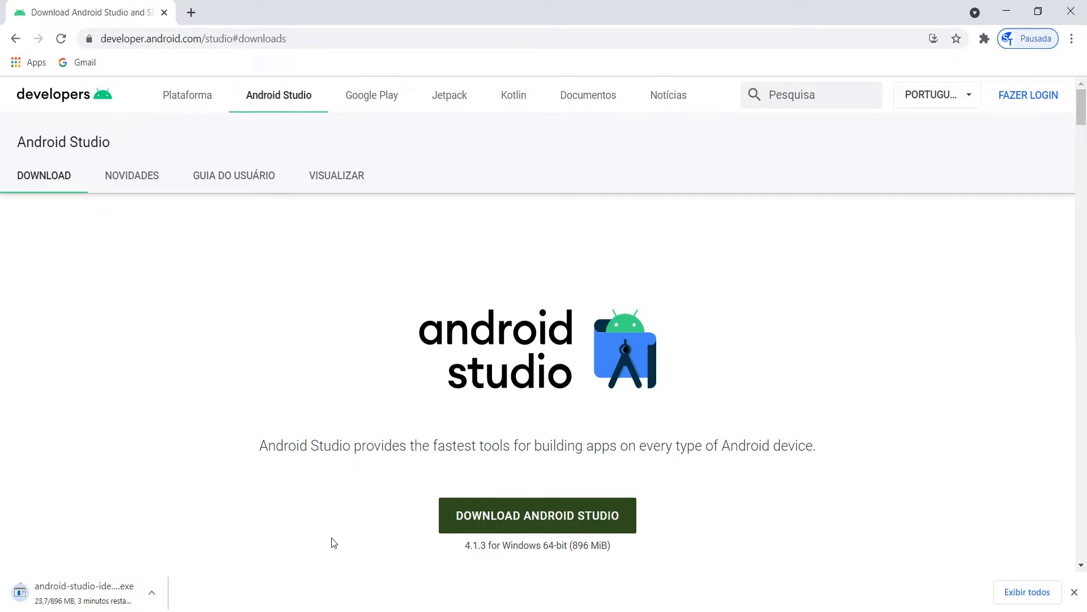
Step: Show the downloaded Android Studio installer in its folder and run it as administrator
key(ctrl+j)
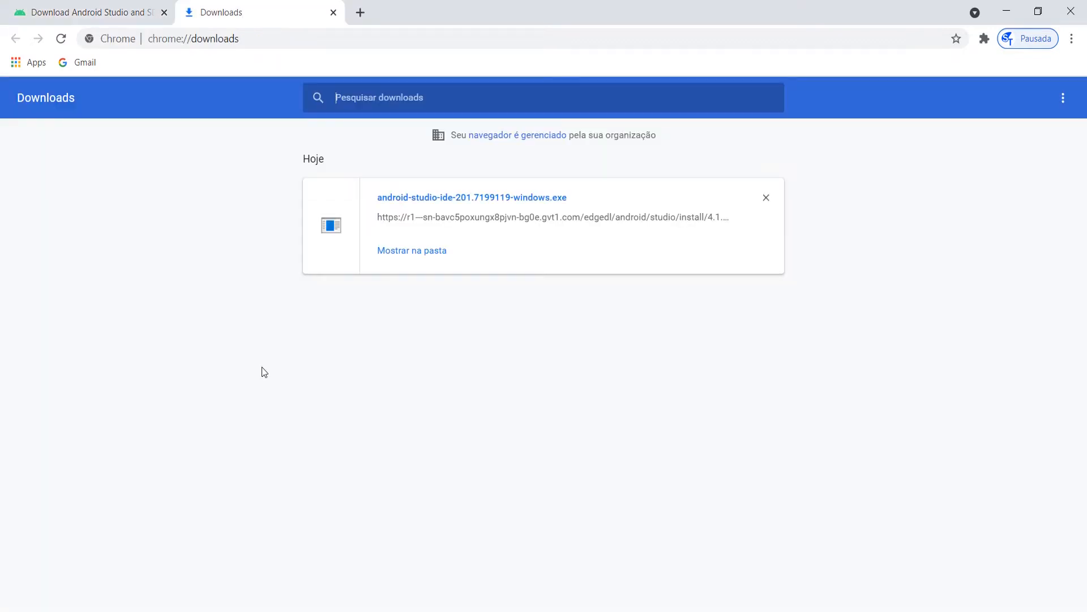
click(415, 252)
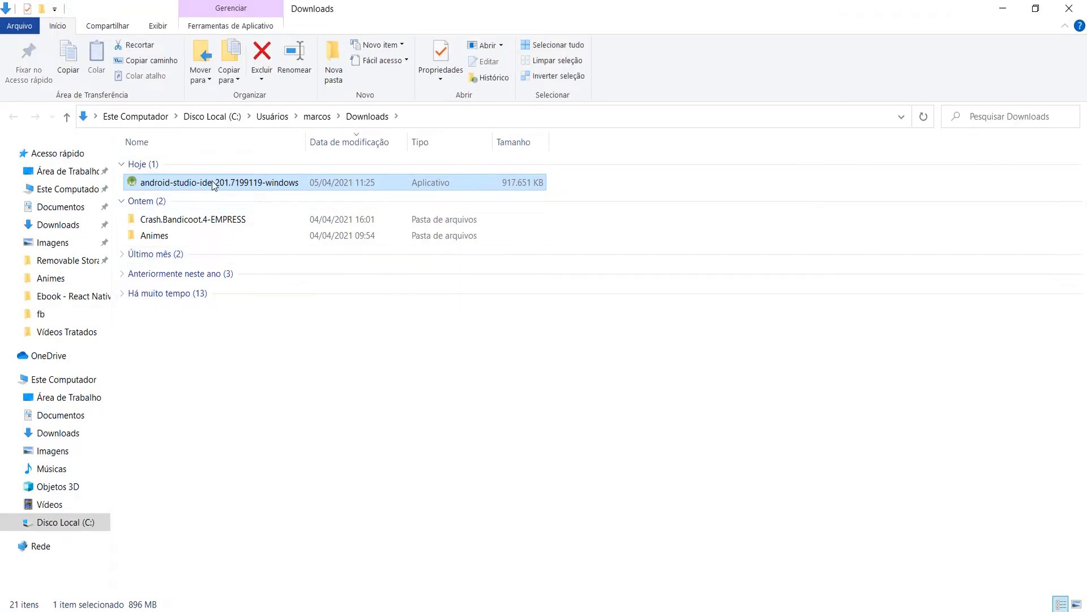
mouse_move(213, 182)
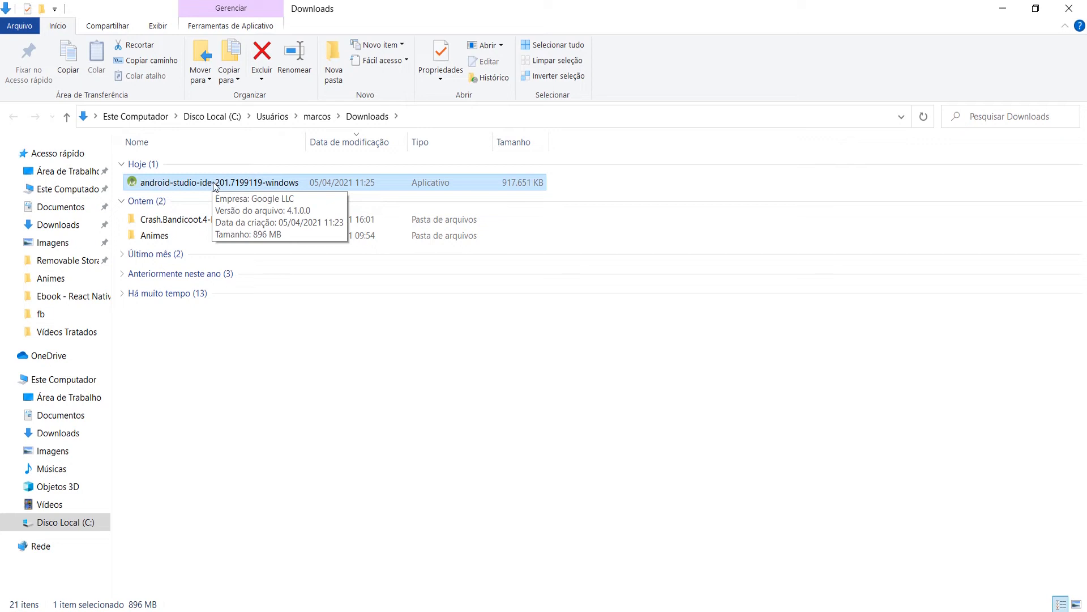
right_click(214, 185)
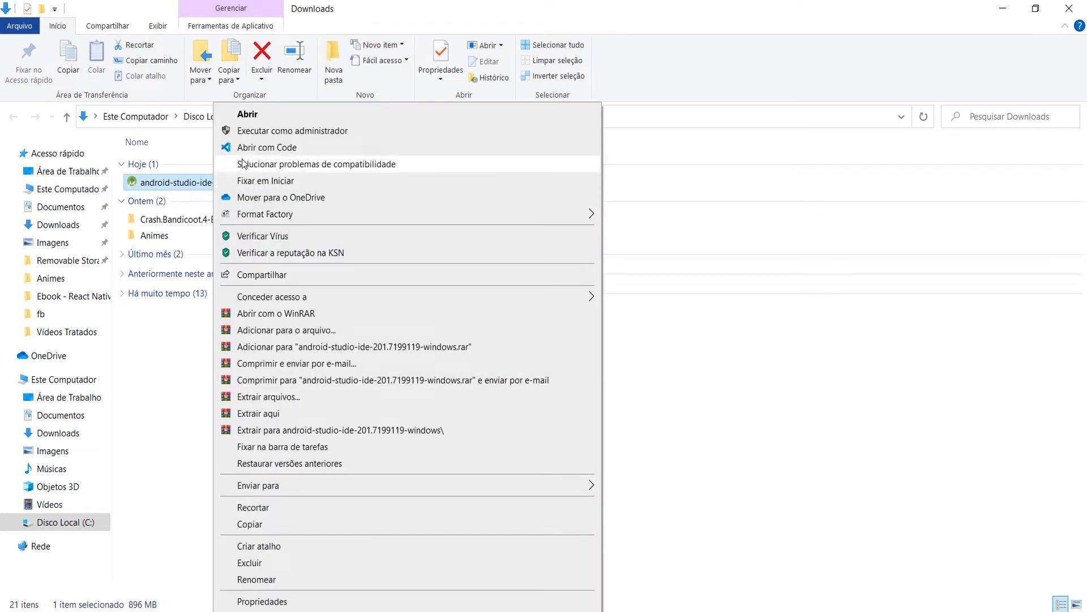
click(273, 132)
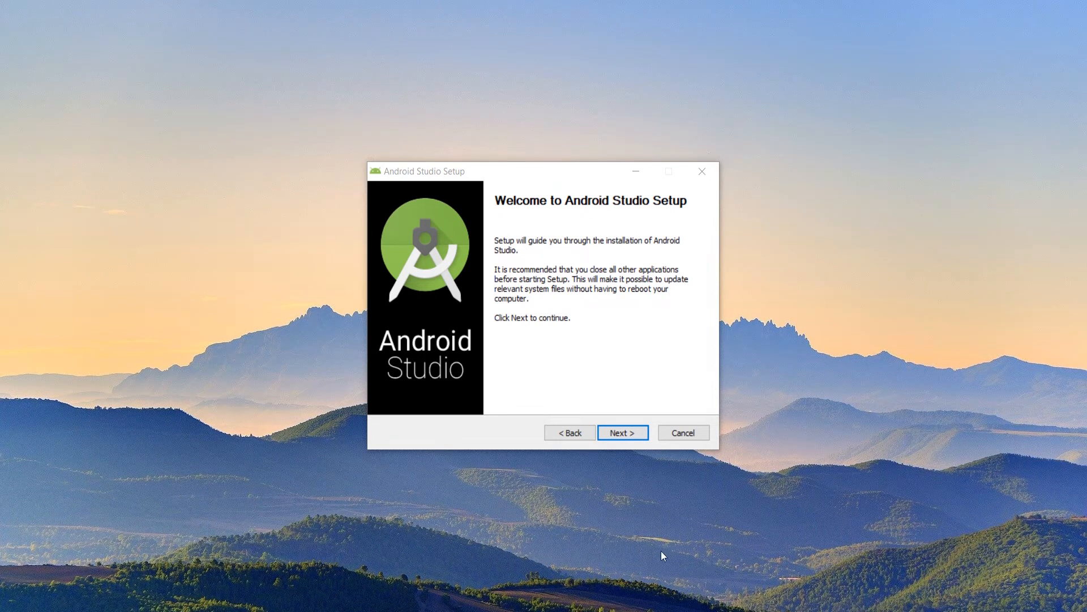
Step: Start the Android Studio setup, keeping both the Android Studio and Android Virtual Device components for installation
click(623, 432)
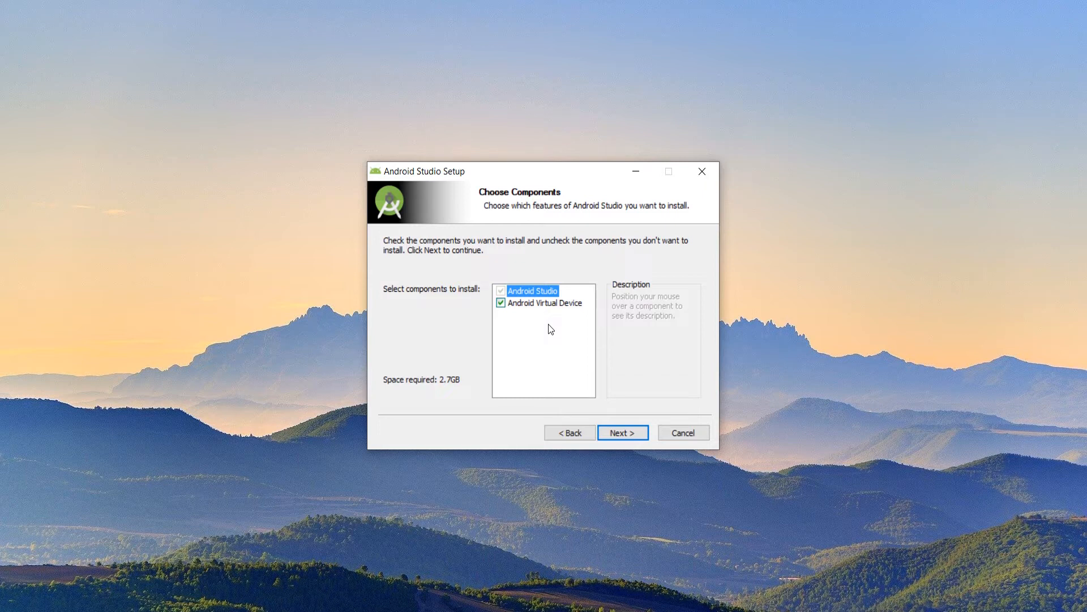
mouse_move(516, 306)
click(635, 439)
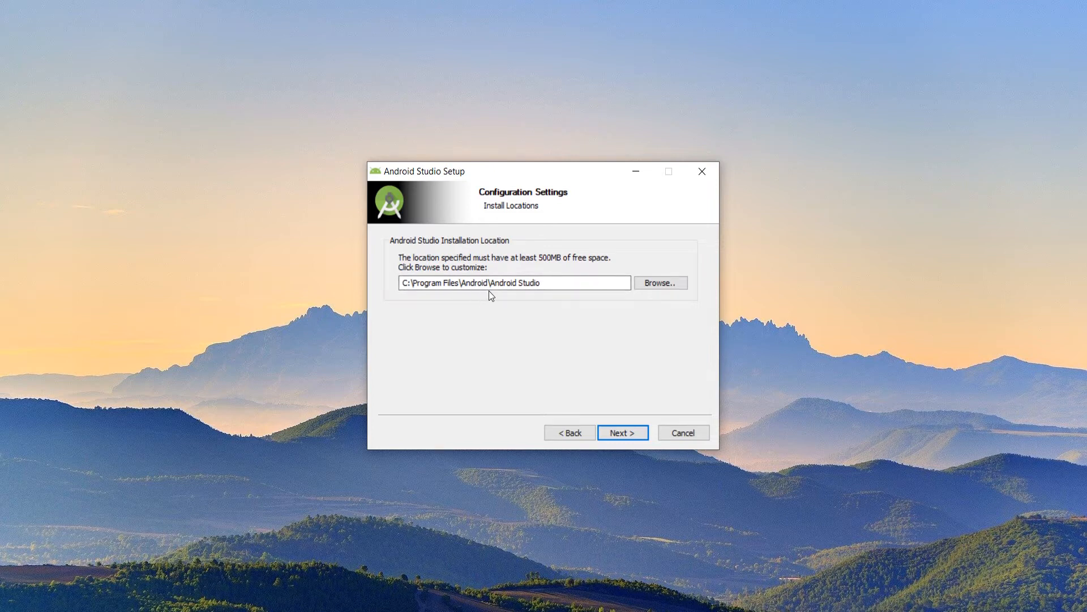
click(565, 283)
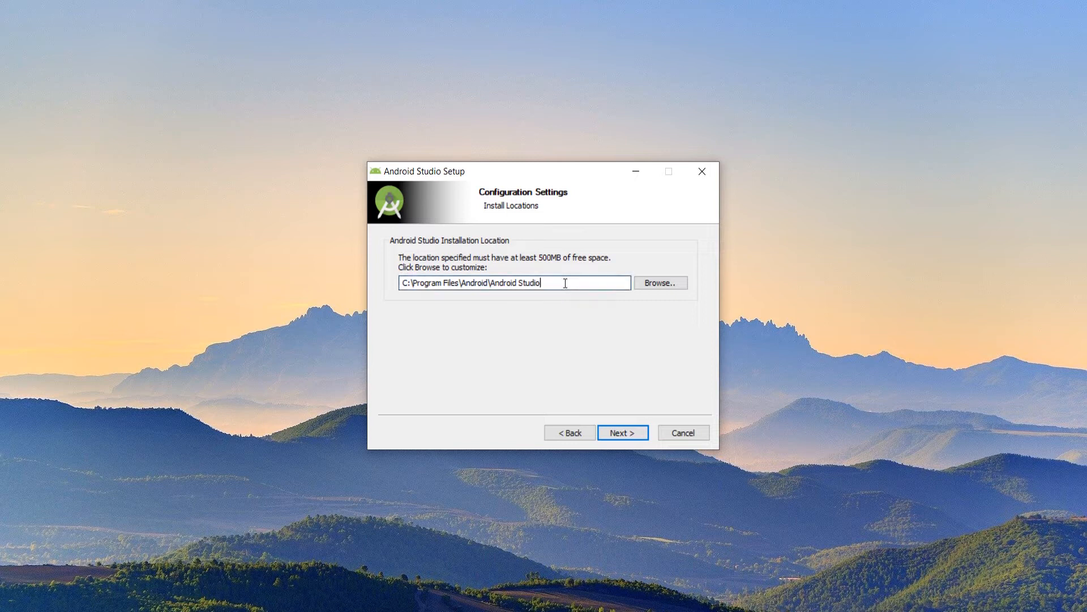
key(ctrl+a)
key(BackSpace)
key(ctrl+z)
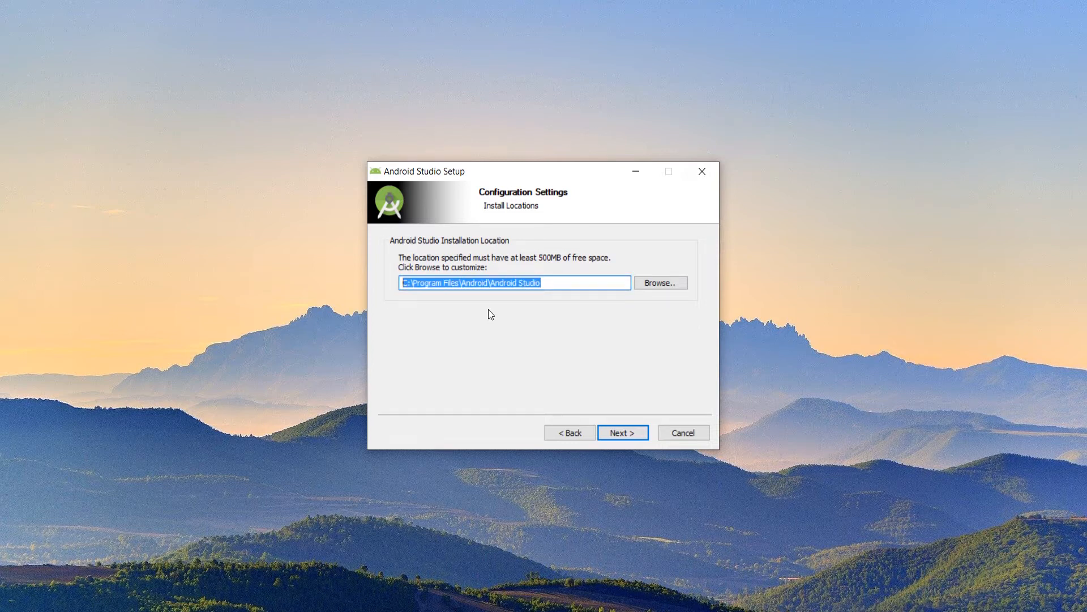
key(End)
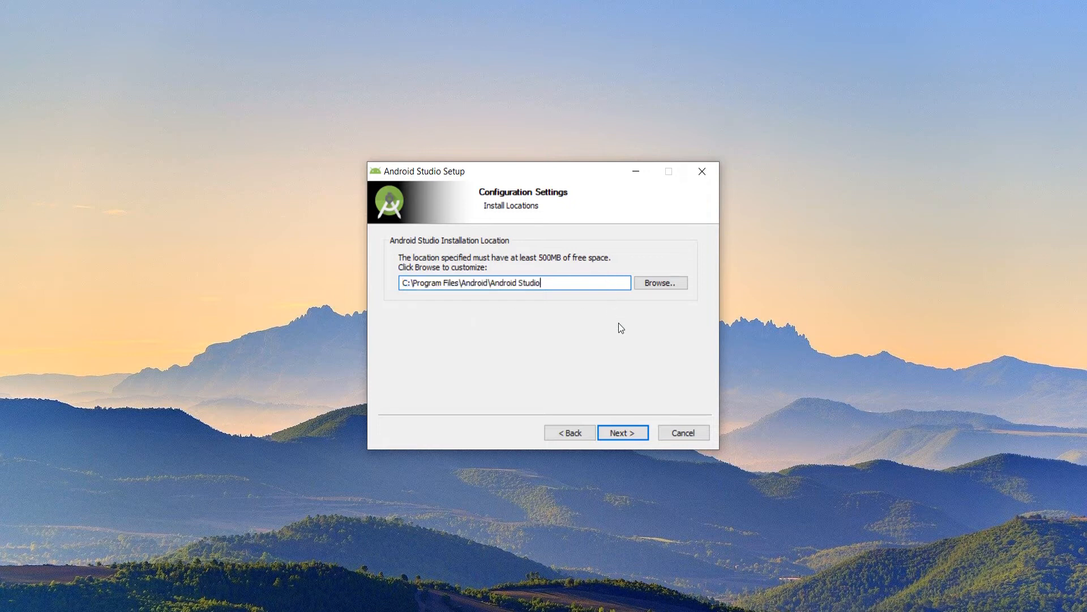
click(666, 286)
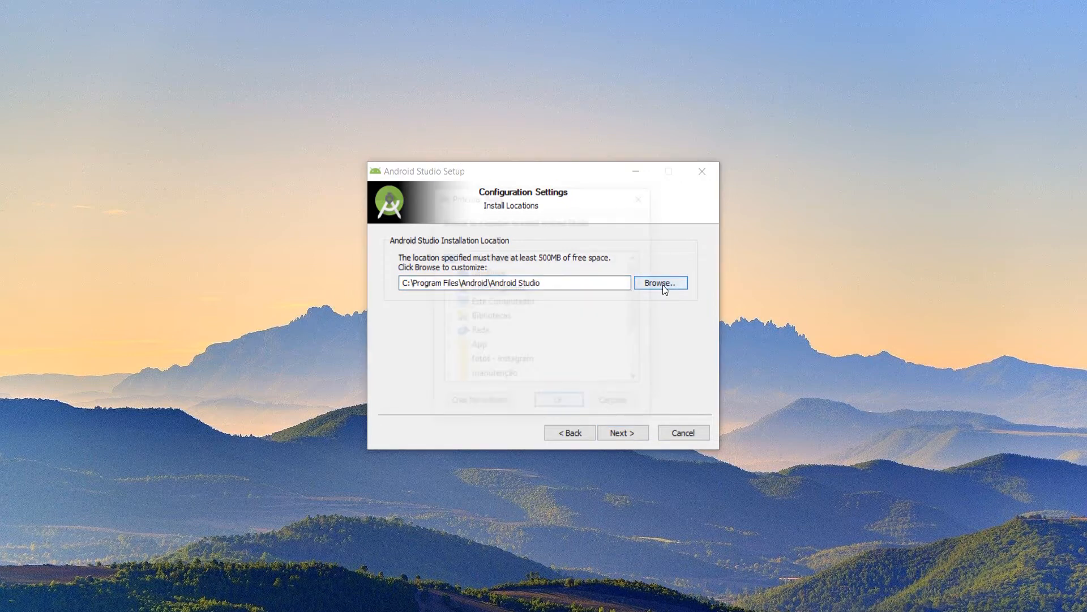
click(644, 198)
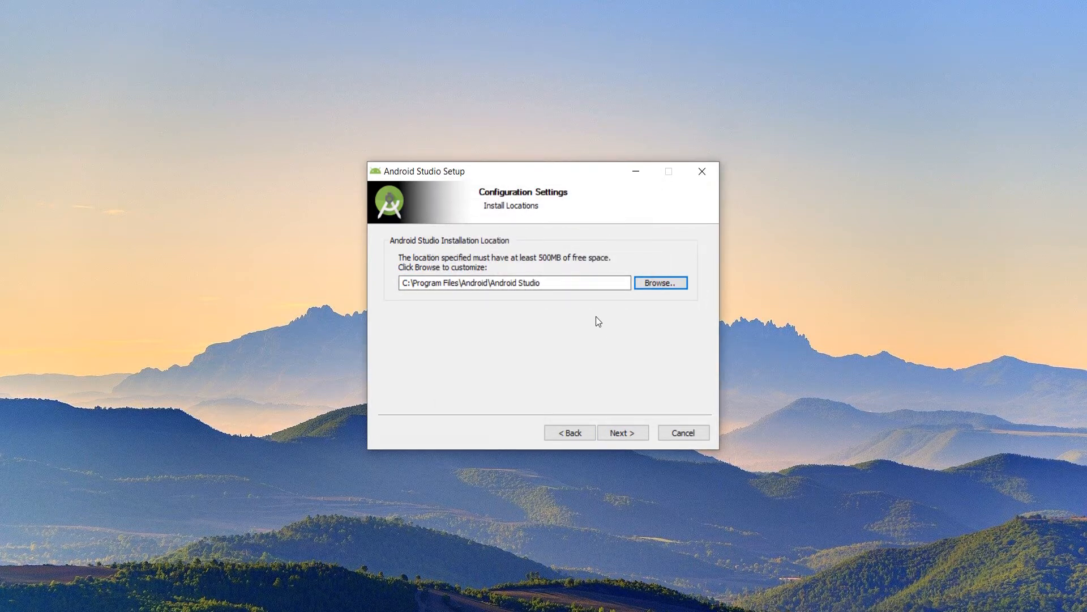
click(554, 283)
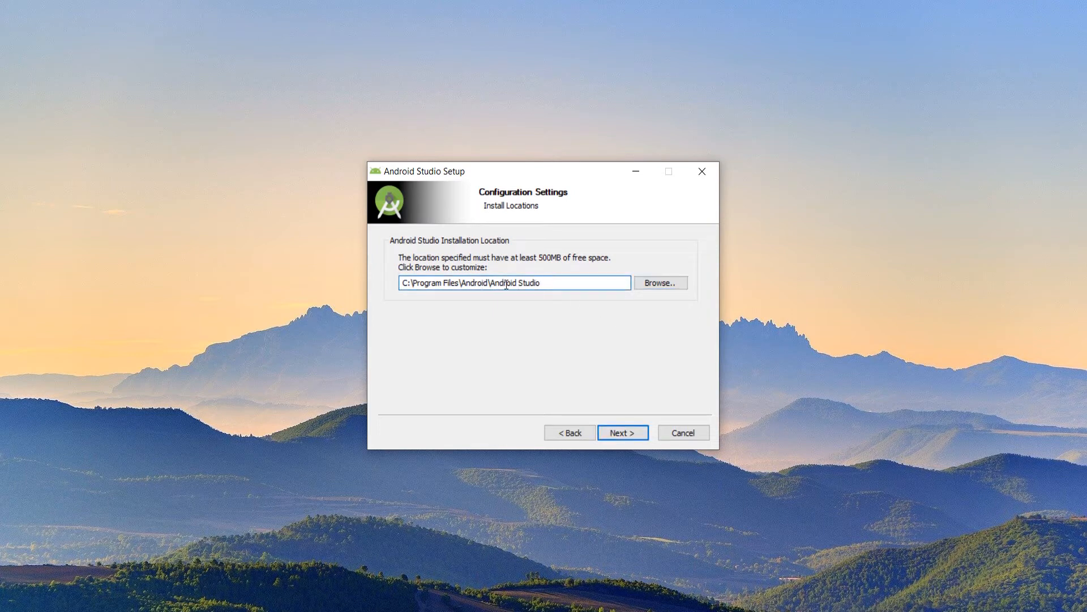
click(524, 283)
click(576, 283)
Step: Install Android Studio in C:\Program Files\Android\Android Studio with the Android Studio Start Menu folder, and finish setup with Start Android Studio enabled
click(632, 431)
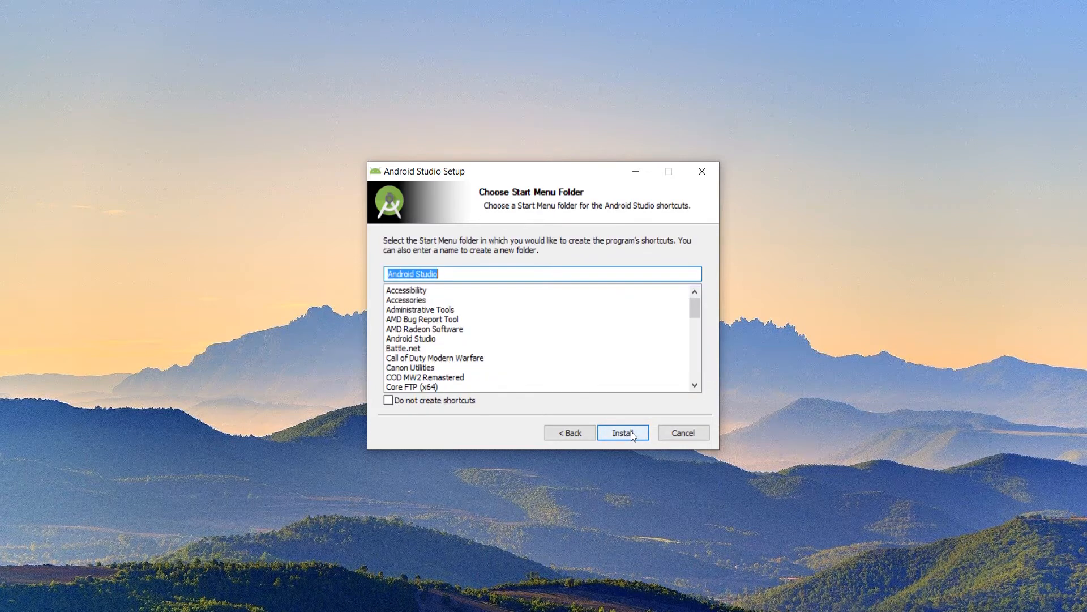
click(631, 433)
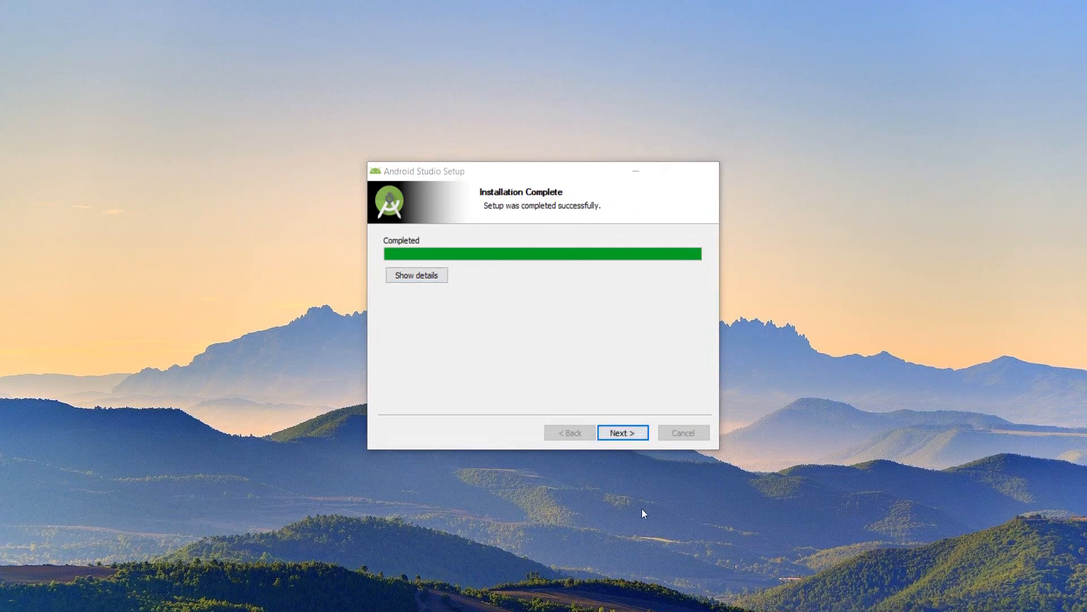
click(619, 433)
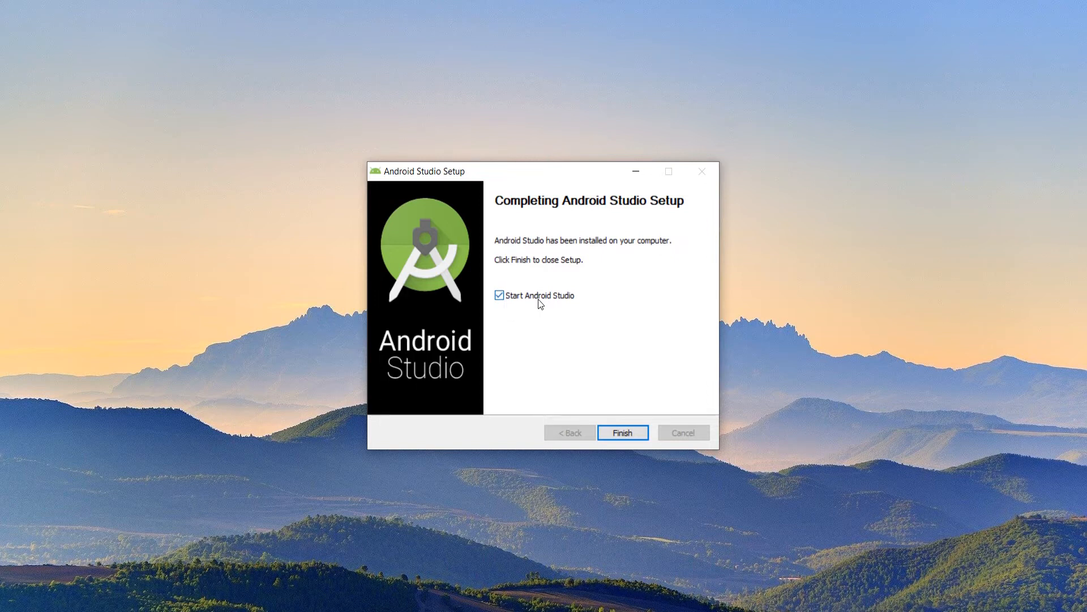
click(613, 436)
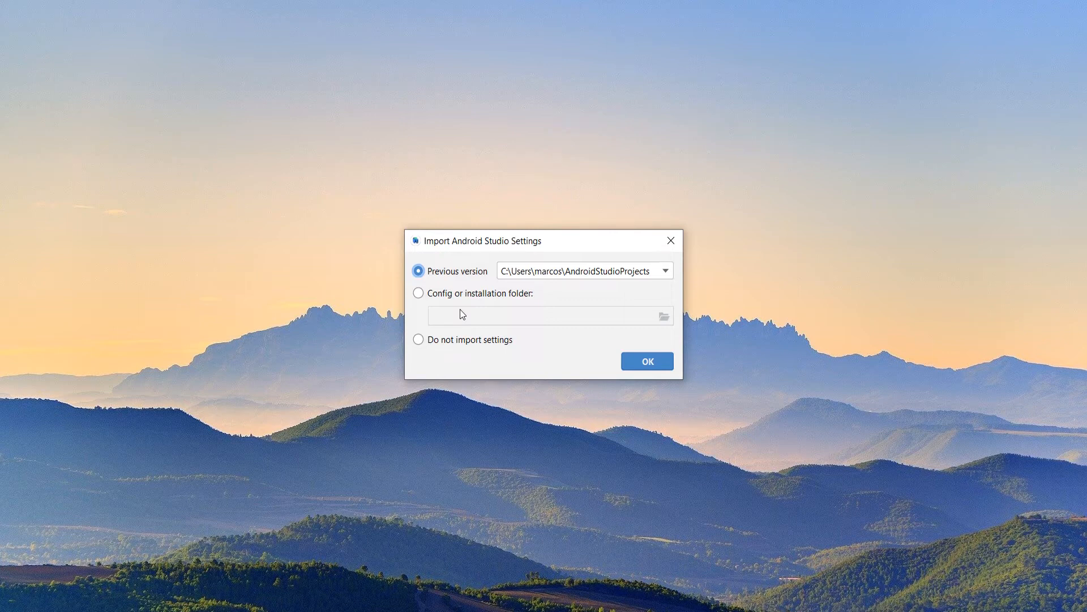
Step: Choose not to import previous settings and proceed from the setup wizard's welcome page to the install type
click(421, 341)
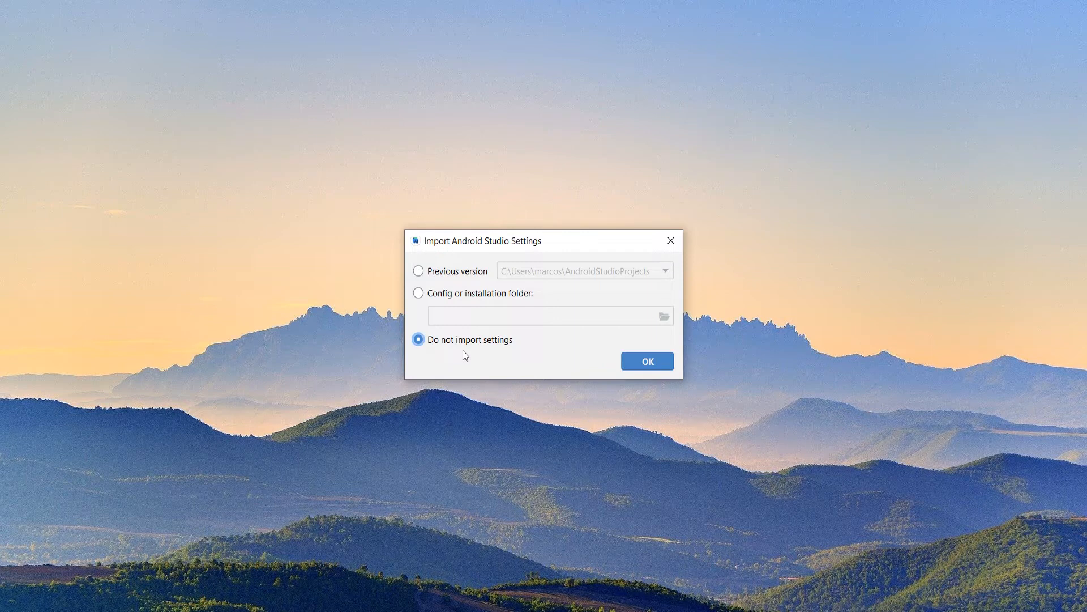
click(650, 360)
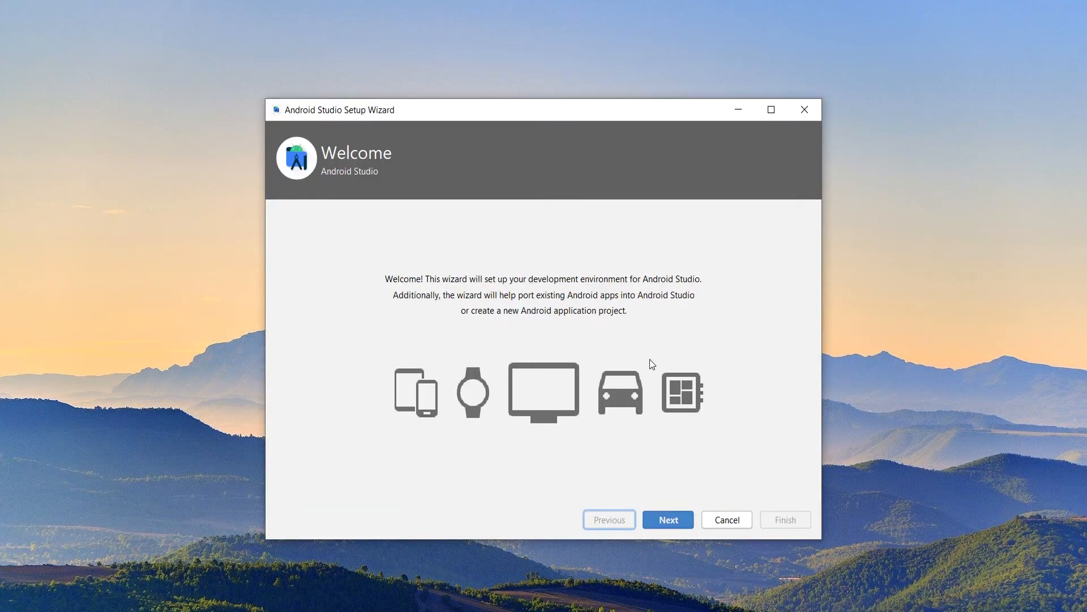
click(688, 519)
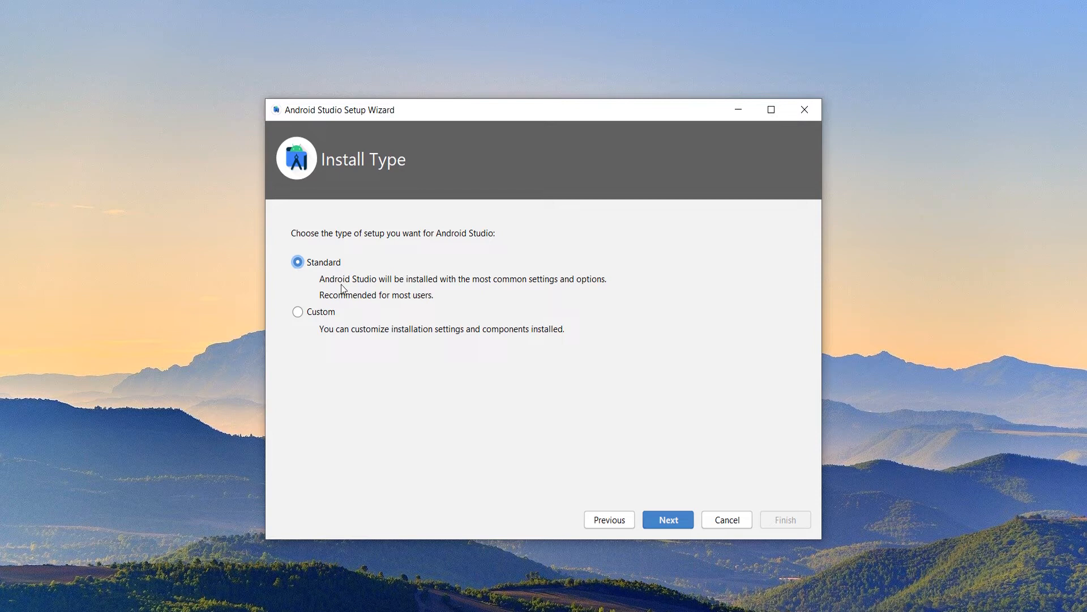
Step: Choose the Standard install type and proceed to the UI theme selection
click(300, 312)
click(296, 262)
click(688, 522)
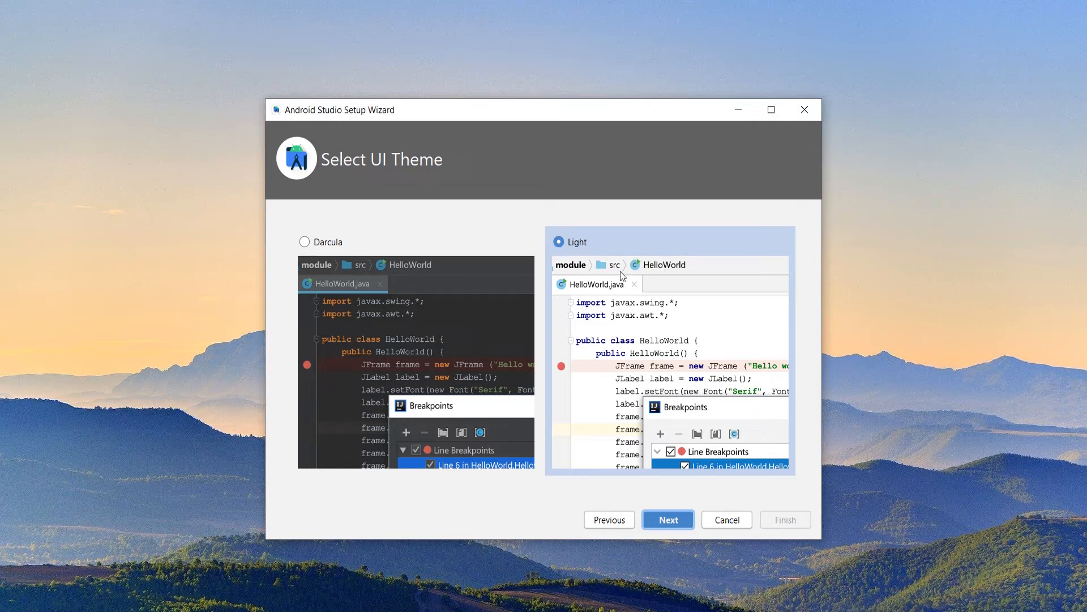
Step: Compare the Darcula and Light UI themes, keep Light selected, and proceed to the settings verification
click(305, 243)
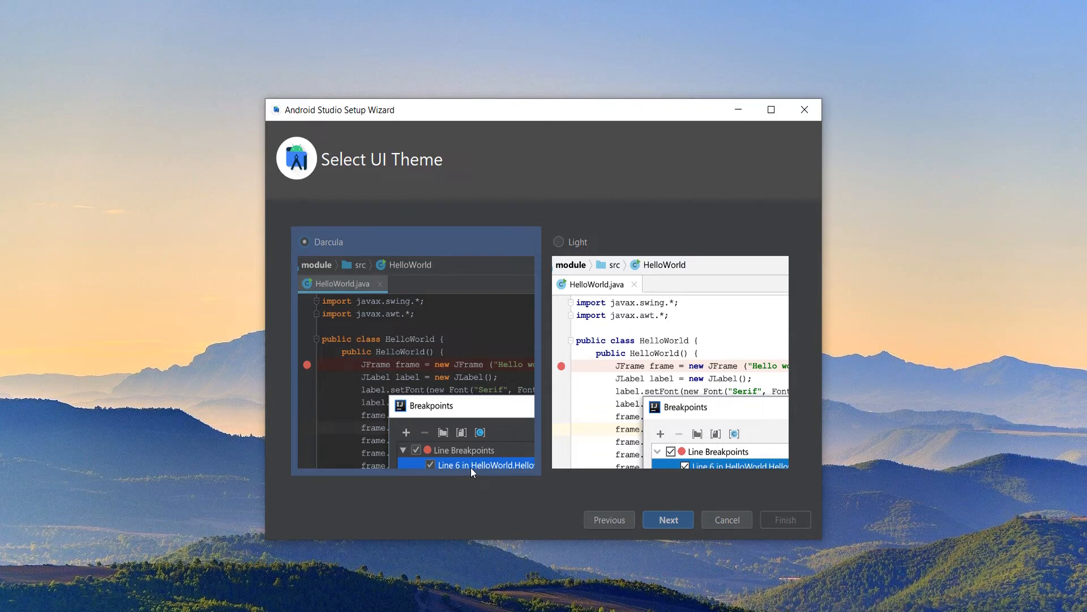
click(560, 242)
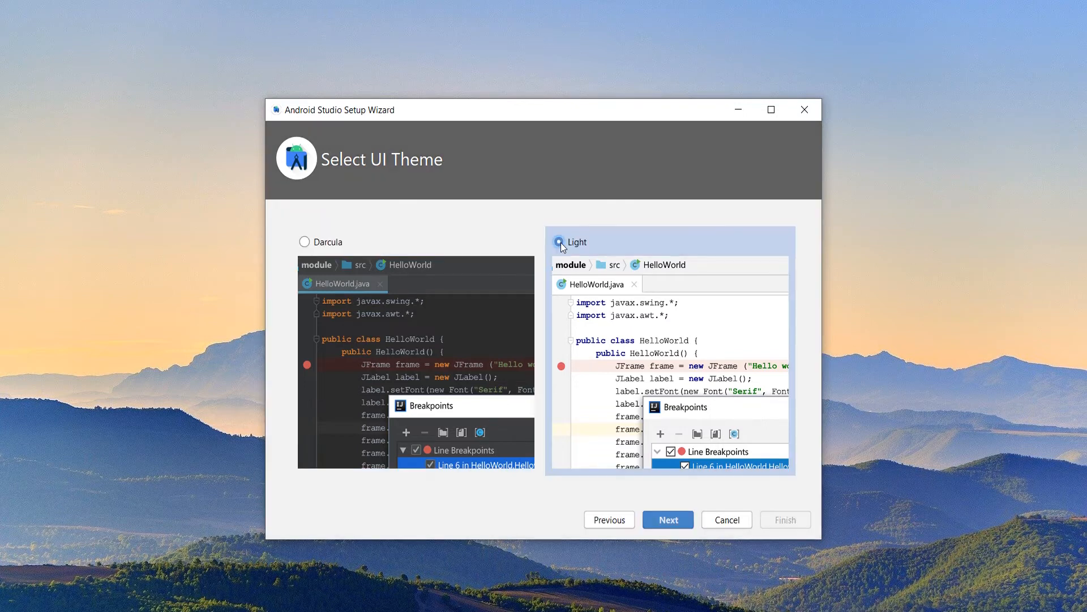
click(310, 246)
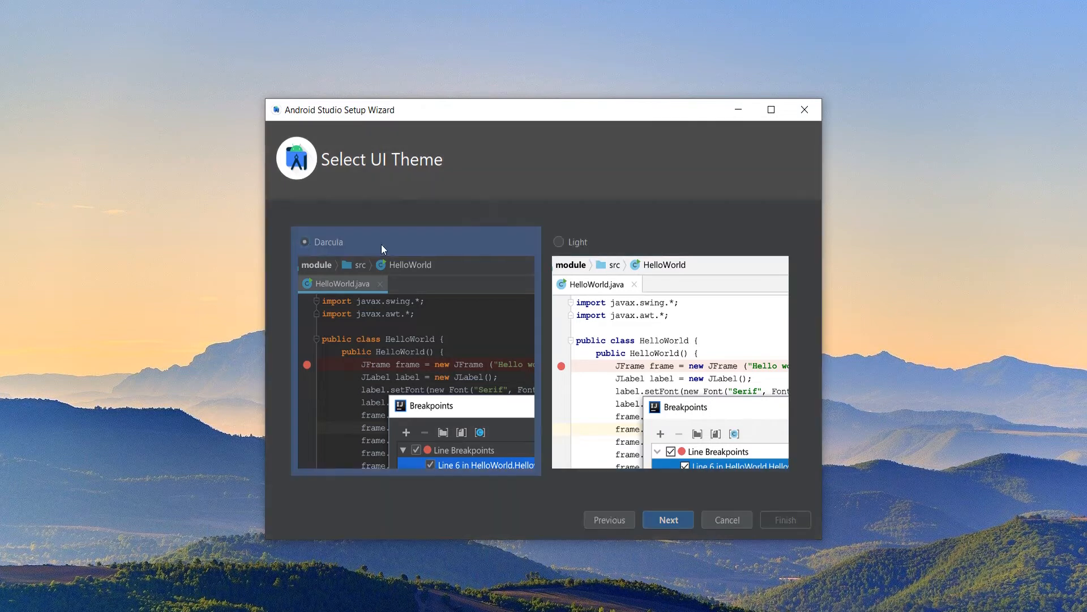
click(560, 243)
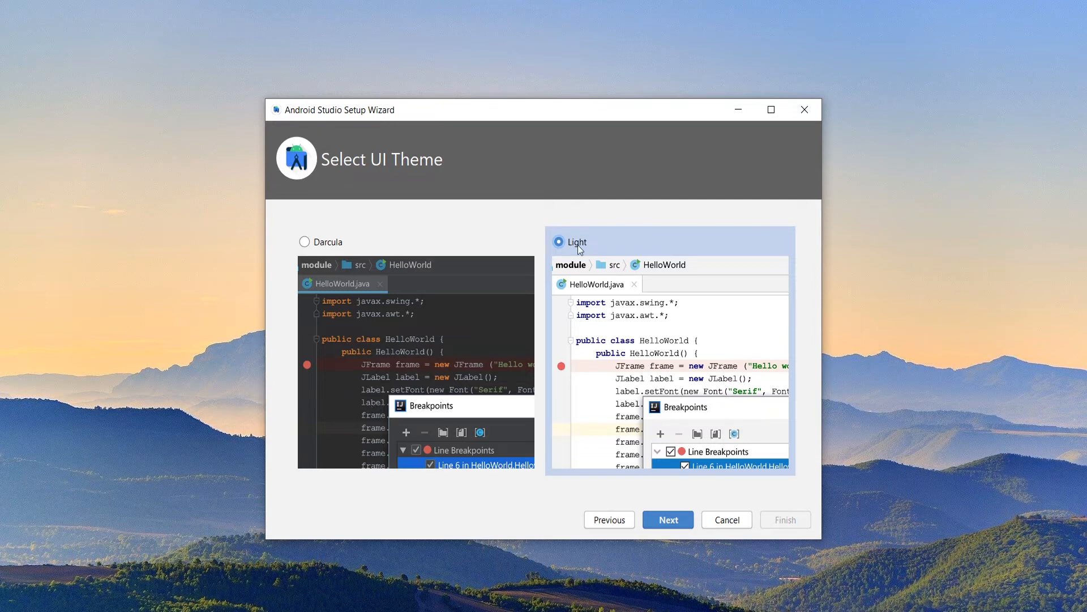
click(677, 519)
Step: Review the current installation settings, download the SDK components, and finish the setup wizard
drag(792, 400, 782, 301)
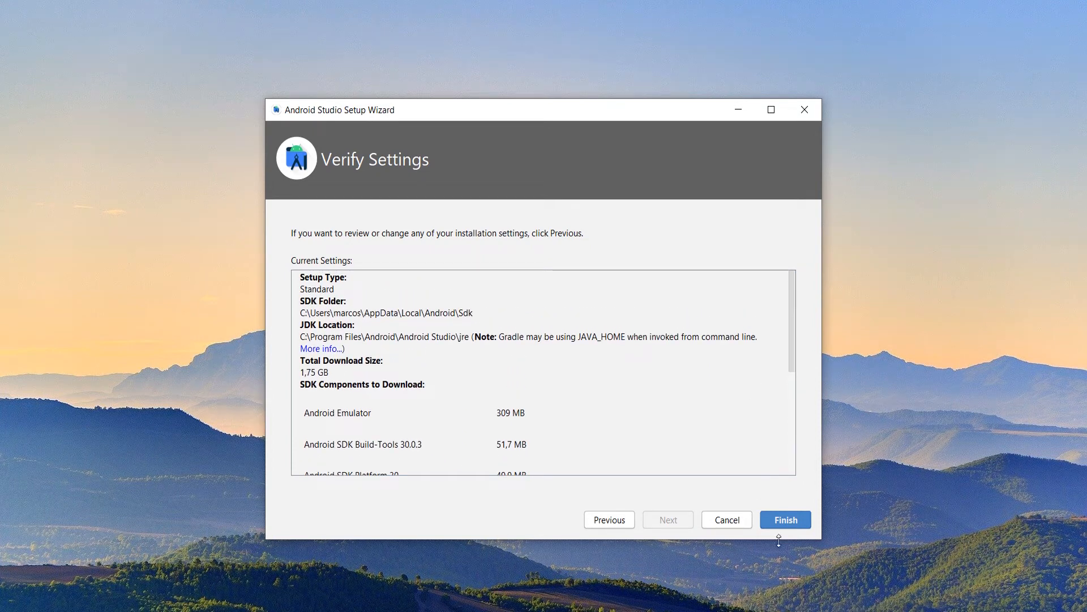
click(769, 523)
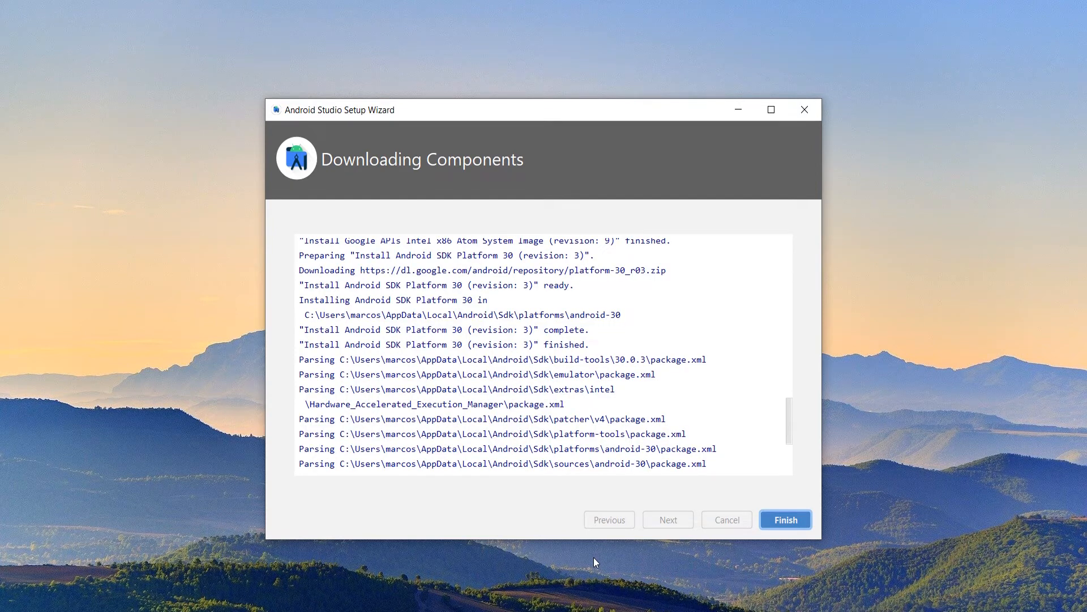
click(787, 520)
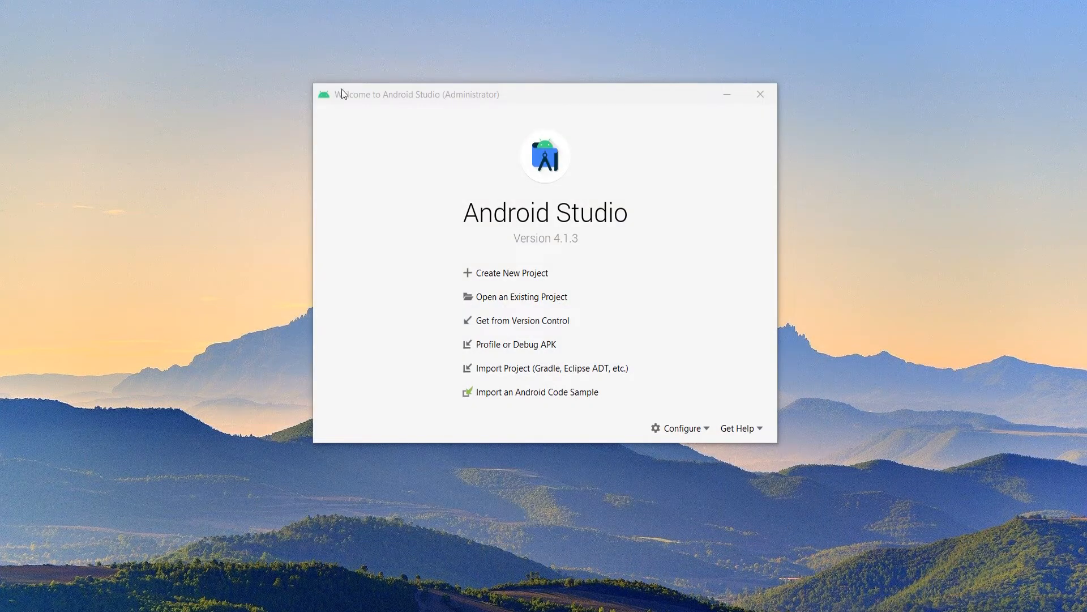
Step: Open the SDK Manager from the welcome window and look through the list of Android SDK platforms
click(526, 97)
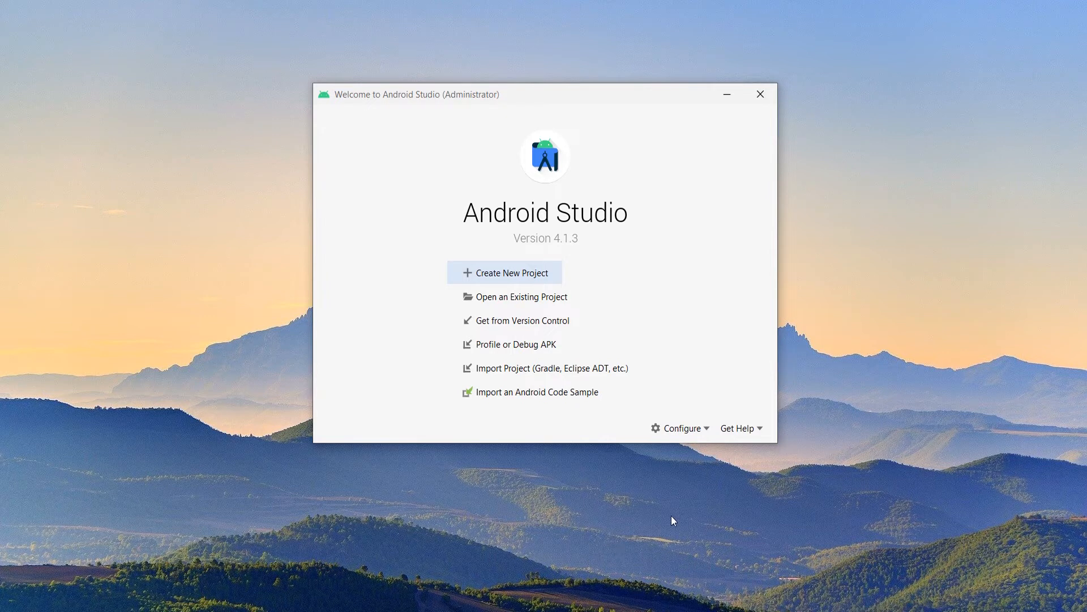
click(701, 433)
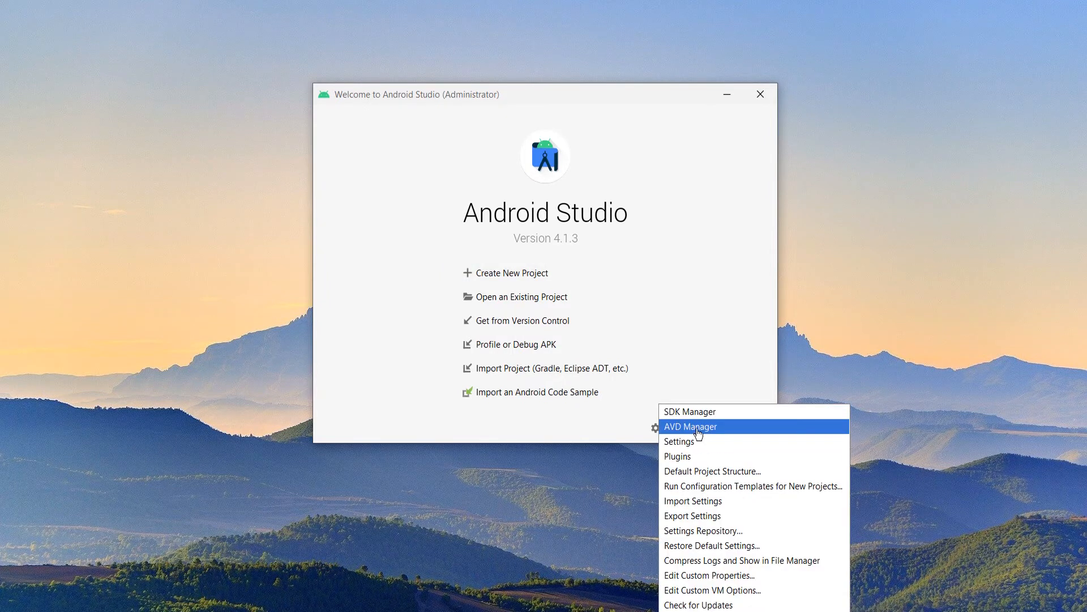
click(692, 415)
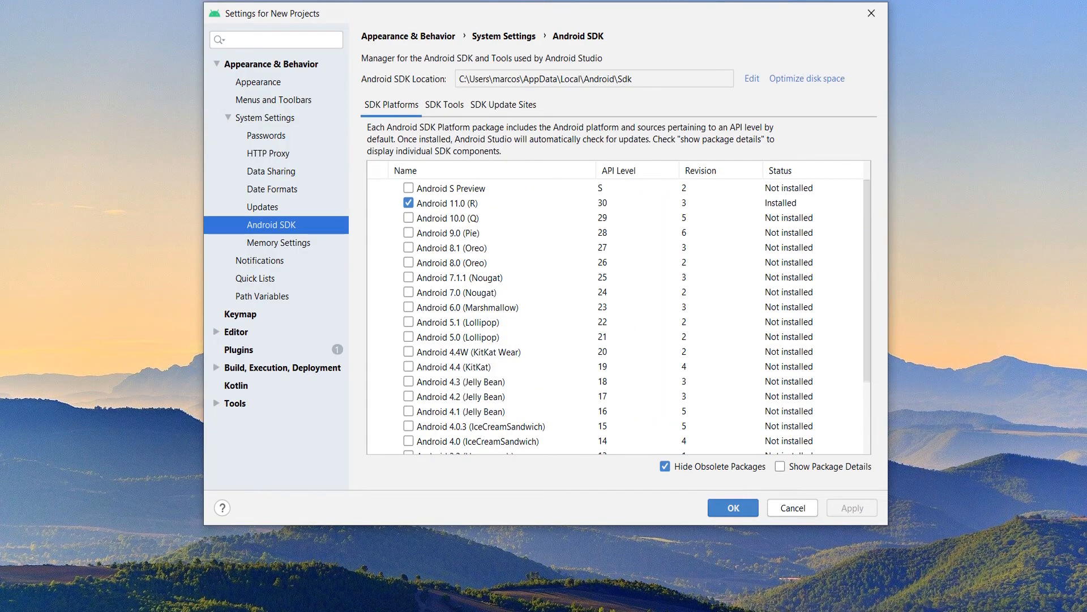
drag(556, 10, 586, 67)
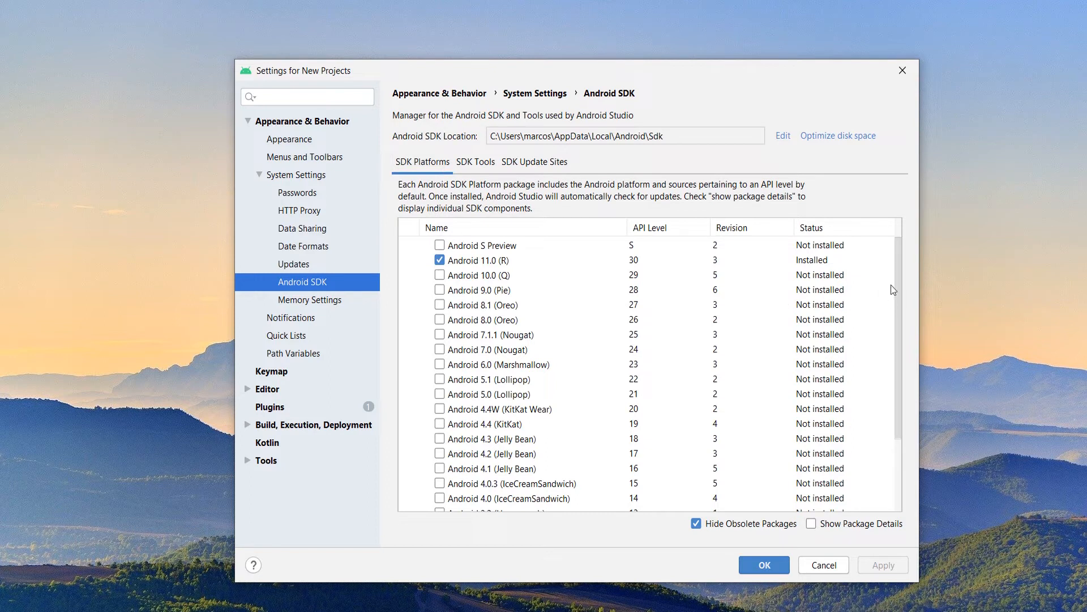
drag(896, 280, 898, 296)
drag(901, 262, 908, 371)
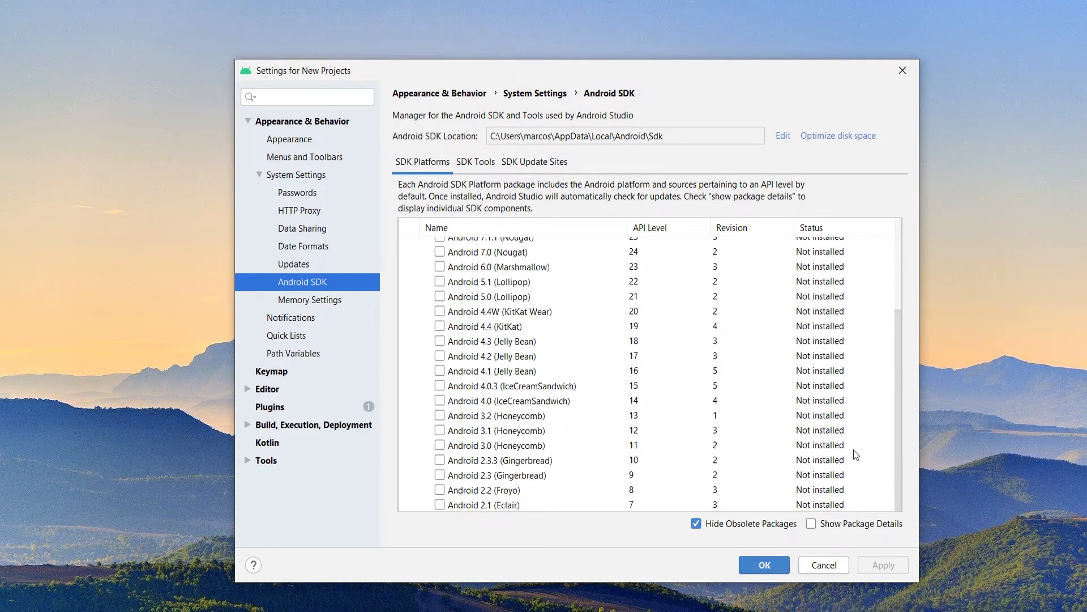
drag(896, 412, 899, 319)
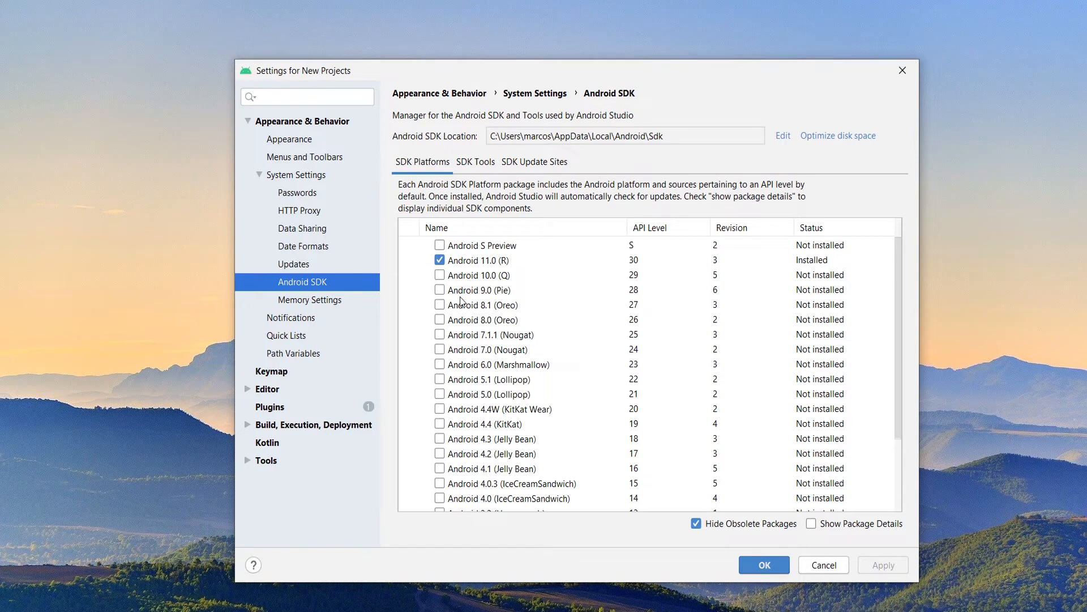
Step: Mark the Android 10.0 (Q) and Android 9.0 (Pie) platforms for installation
click(440, 275)
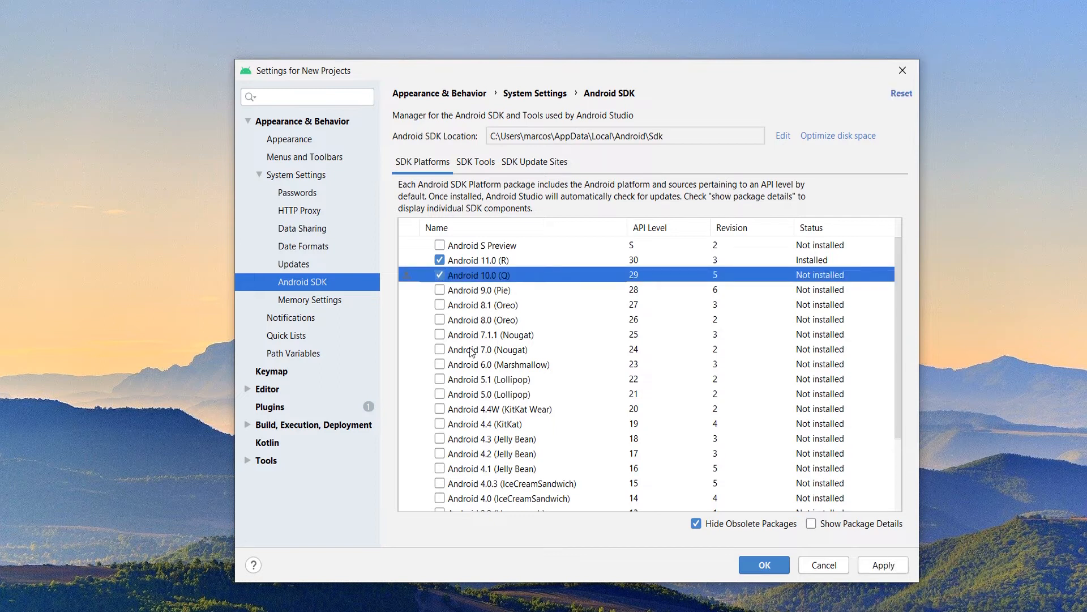
click(440, 291)
drag(895, 287, 908, 382)
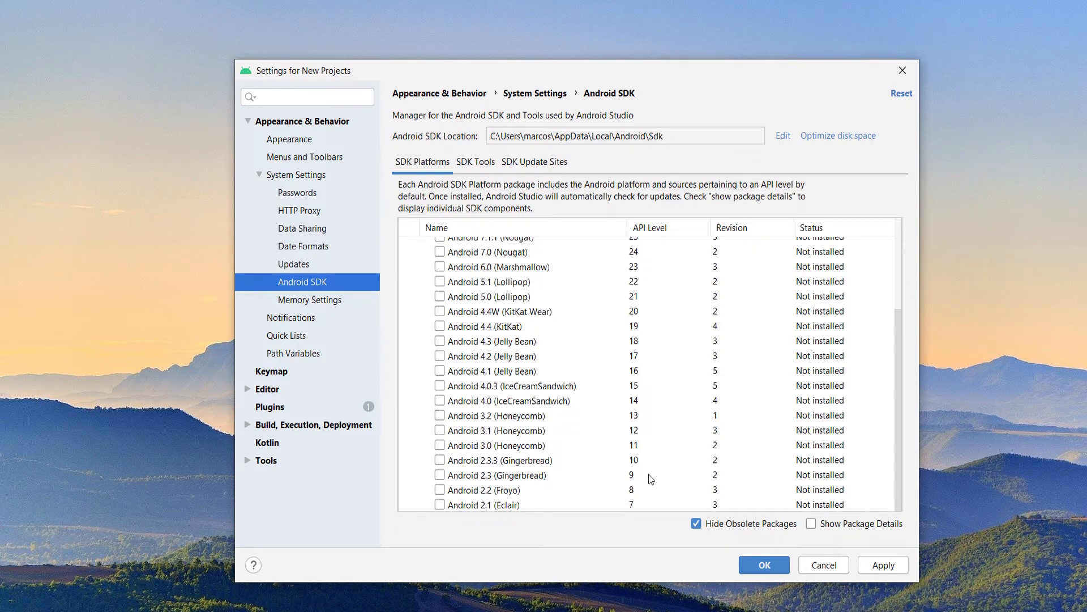
drag(897, 378, 889, 274)
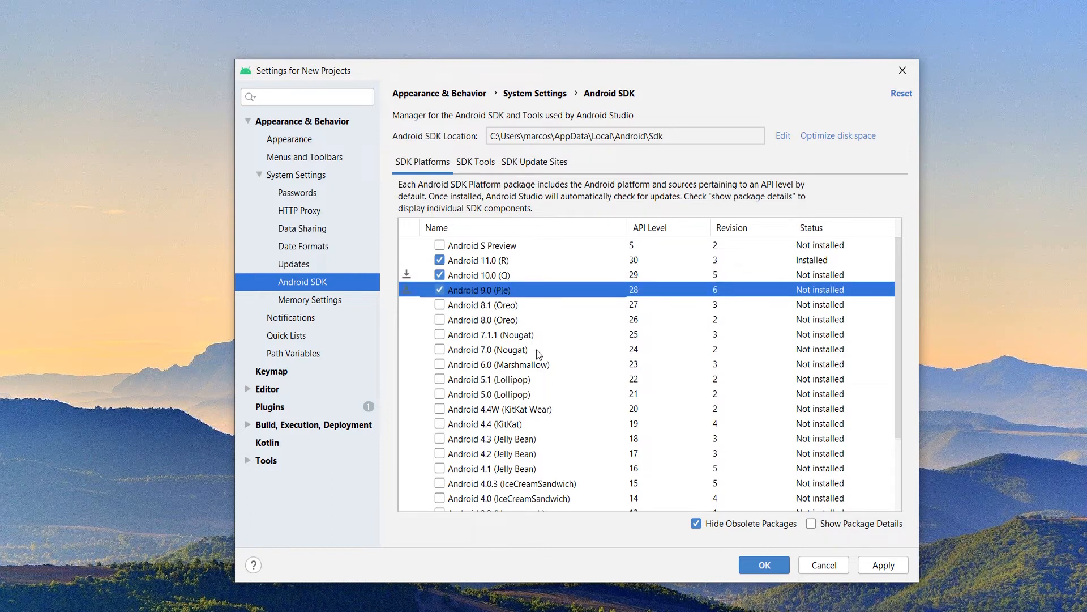
Step: Apply the SDK platform selection, accept the android-sdk-license, and complete the component installation
click(885, 568)
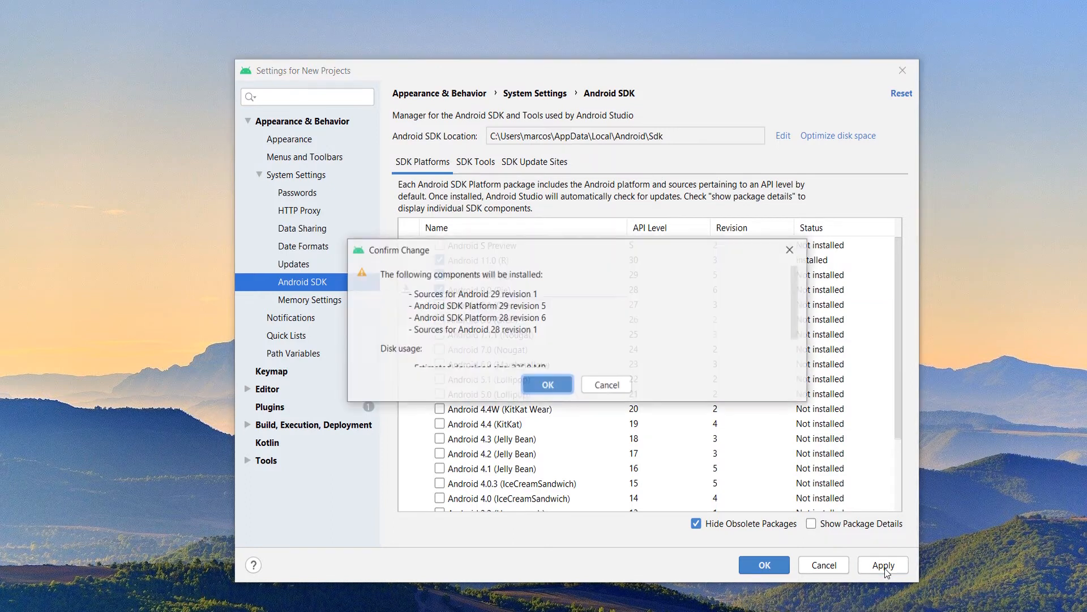
click(547, 386)
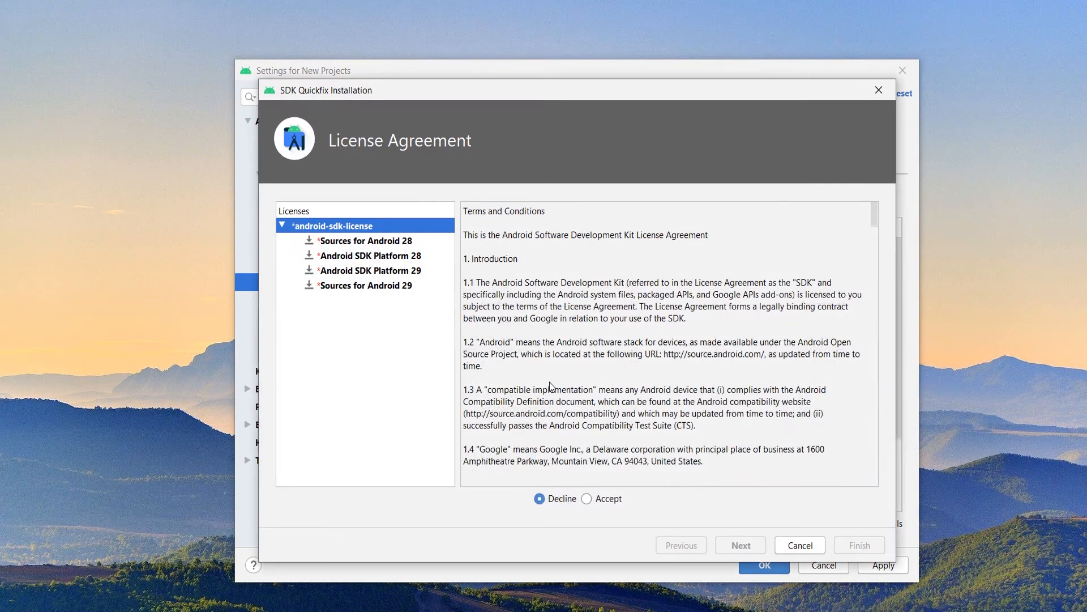
click(587, 498)
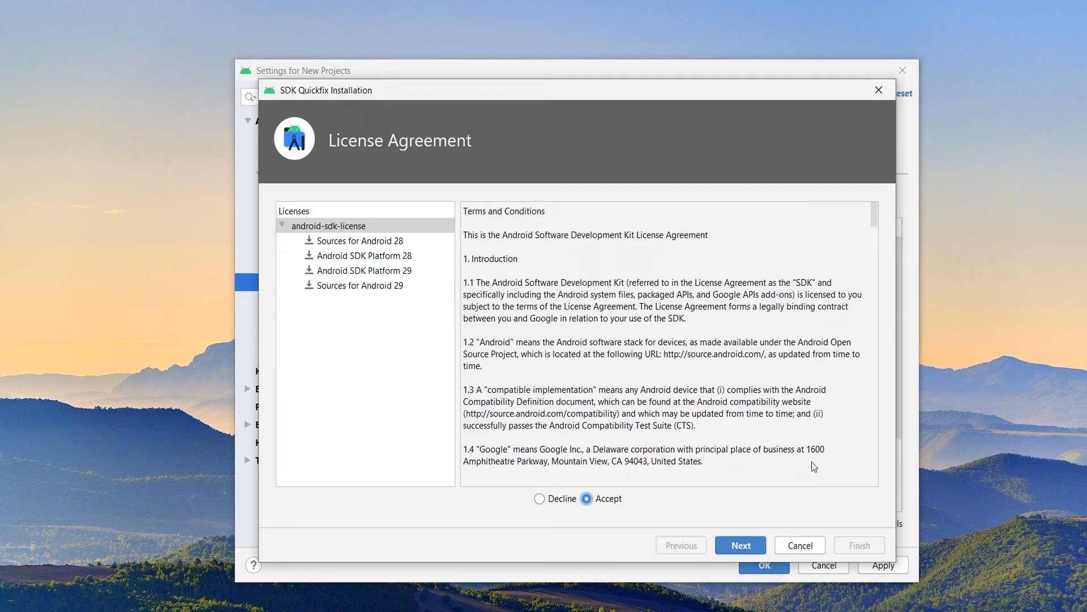
click(740, 545)
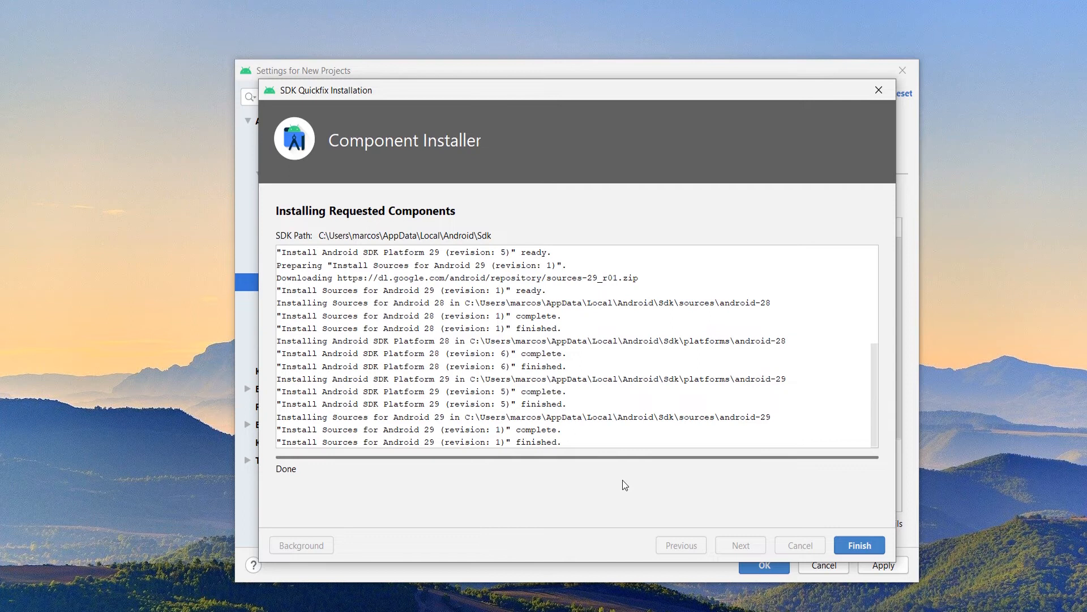
click(861, 547)
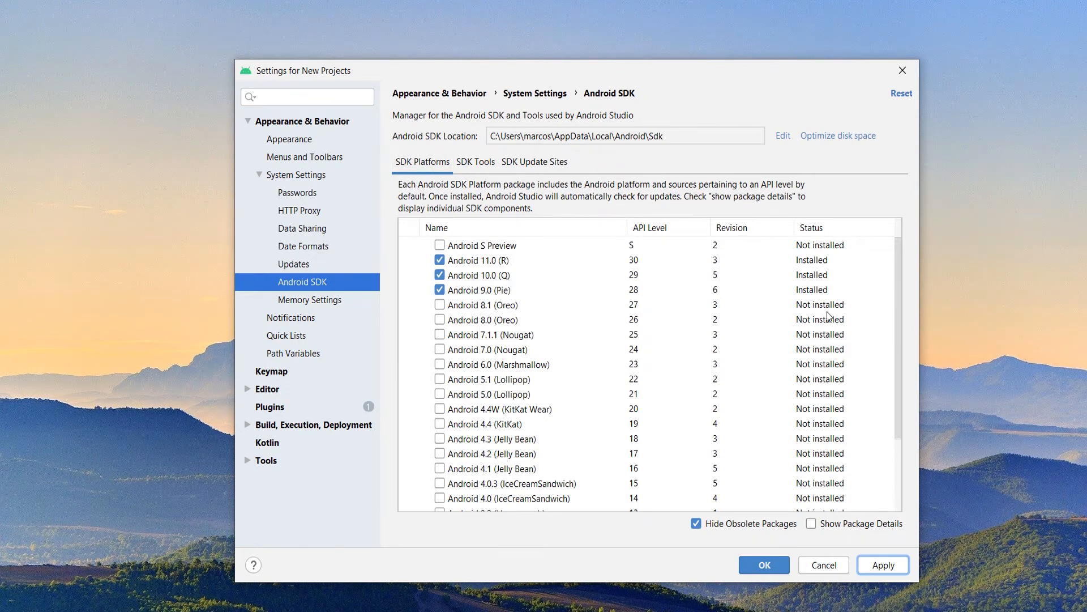
Step: Show the SDK Tools list and examine the entries for the Intel x86 Emulator Accelerator (HAXM installer) and the AMD hypervisor driver
click(488, 165)
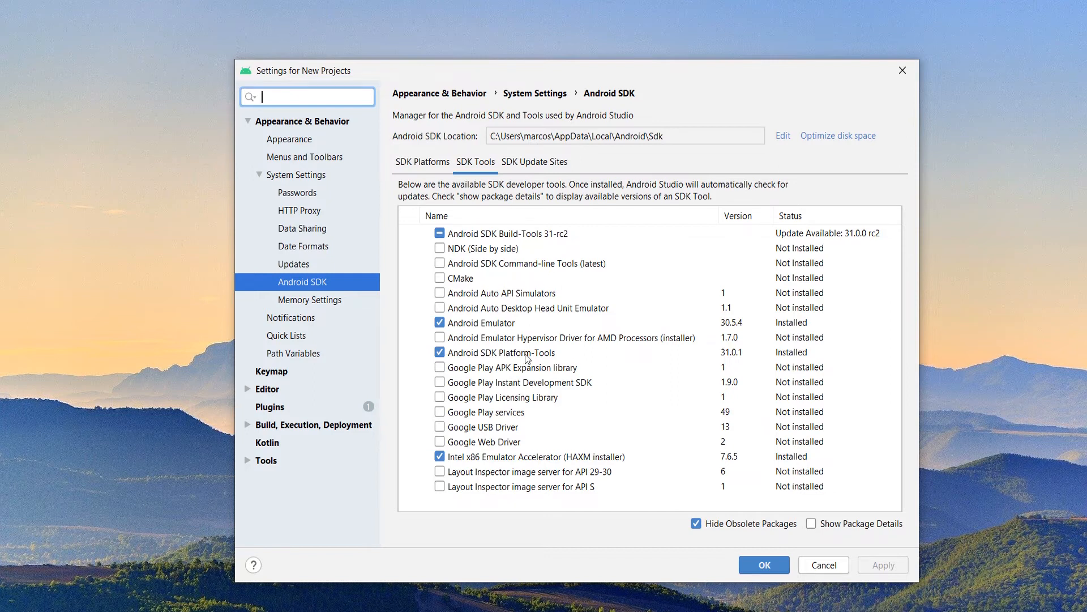
click(506, 458)
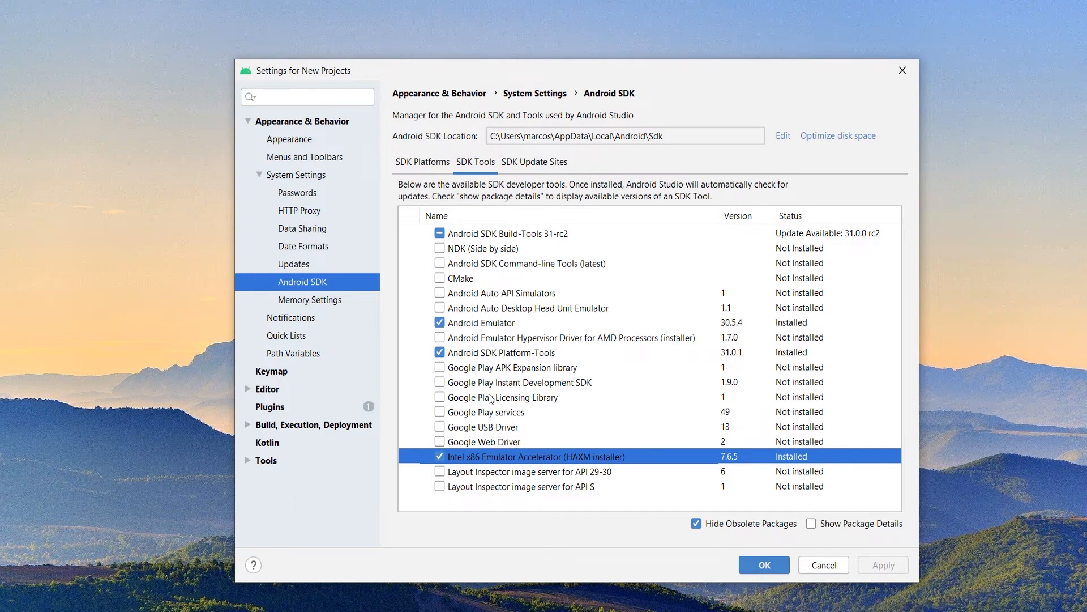
click(495, 339)
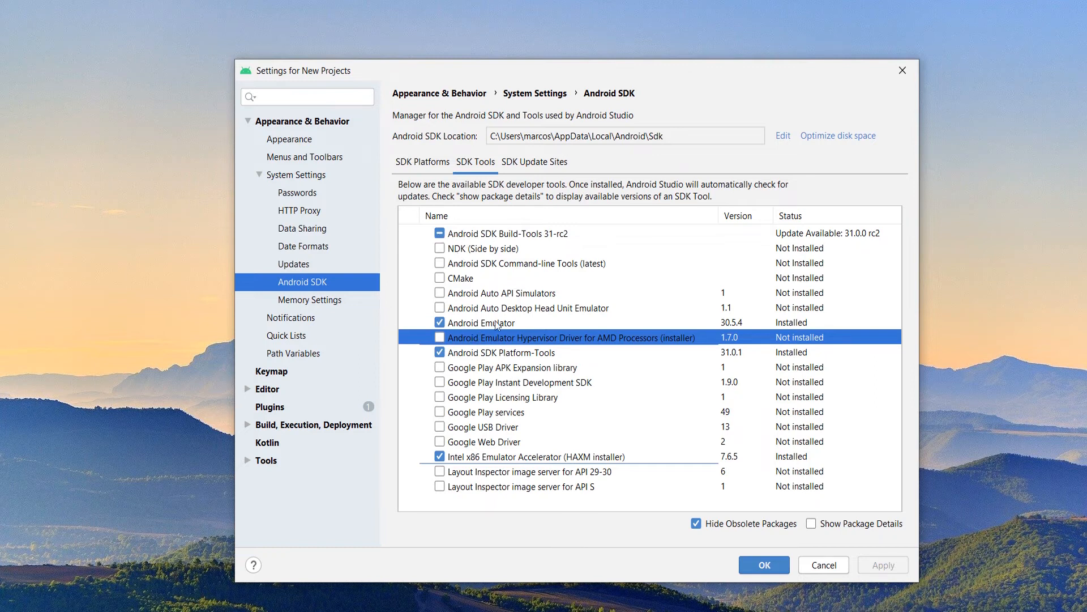
Step: Mark all Google Play packages, Google USB Driver, Google Web Driver and both Layout Inspector image servers for installation
click(439, 367)
click(439, 382)
click(440, 398)
click(440, 413)
click(440, 427)
click(440, 442)
click(440, 472)
click(440, 472)
click(440, 487)
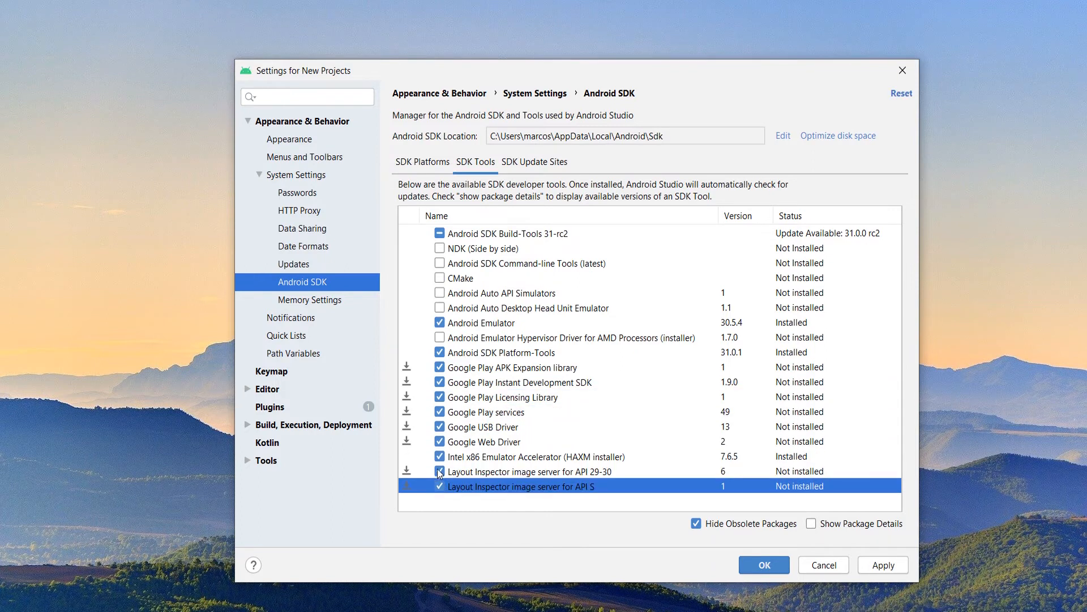
Step: Also mark the AMD hypervisor driver, both Android Auto tools, CMake, Command-line Tools, NDK (Side by side) and Build-Tools 31-rc2
click(440, 338)
click(439, 307)
click(440, 293)
click(440, 278)
click(440, 263)
click(440, 249)
click(440, 233)
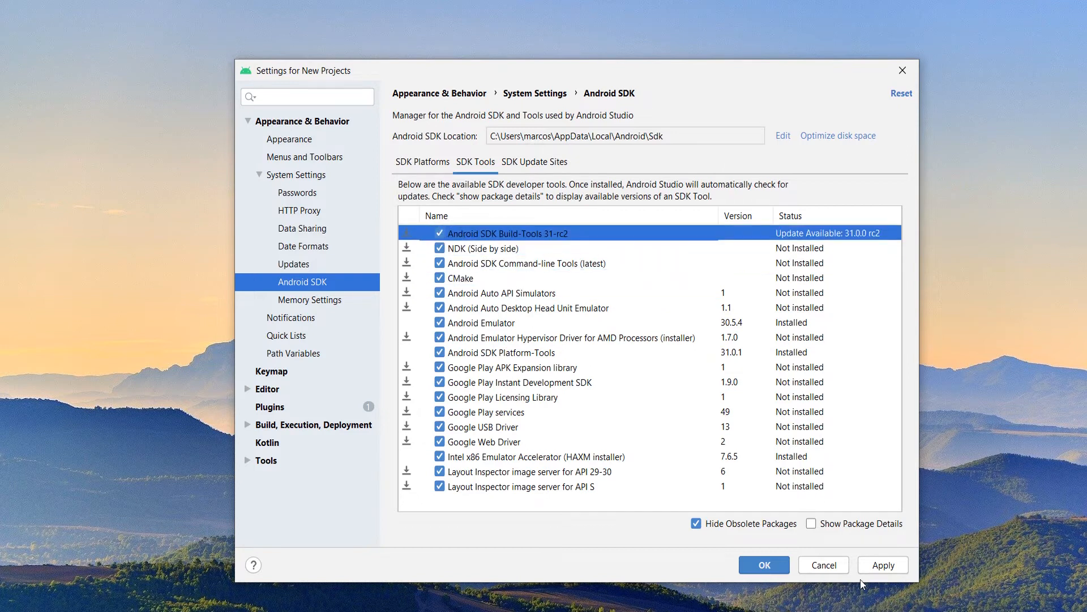
Step: Install the marked SDK tools, accepting the android-sdk-preview-license, and close the SDK settings
click(886, 565)
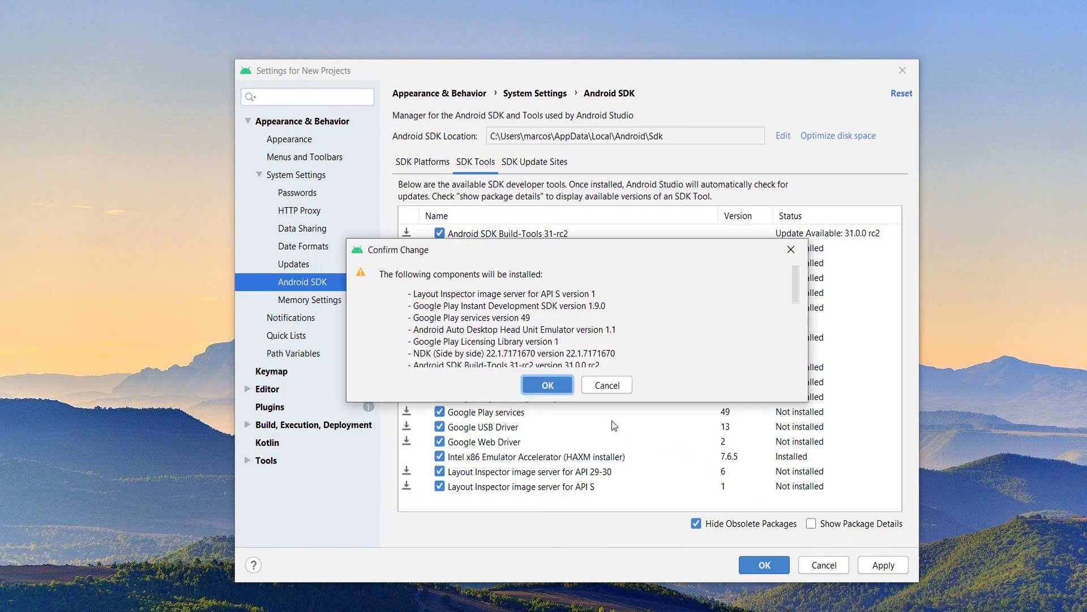
click(546, 384)
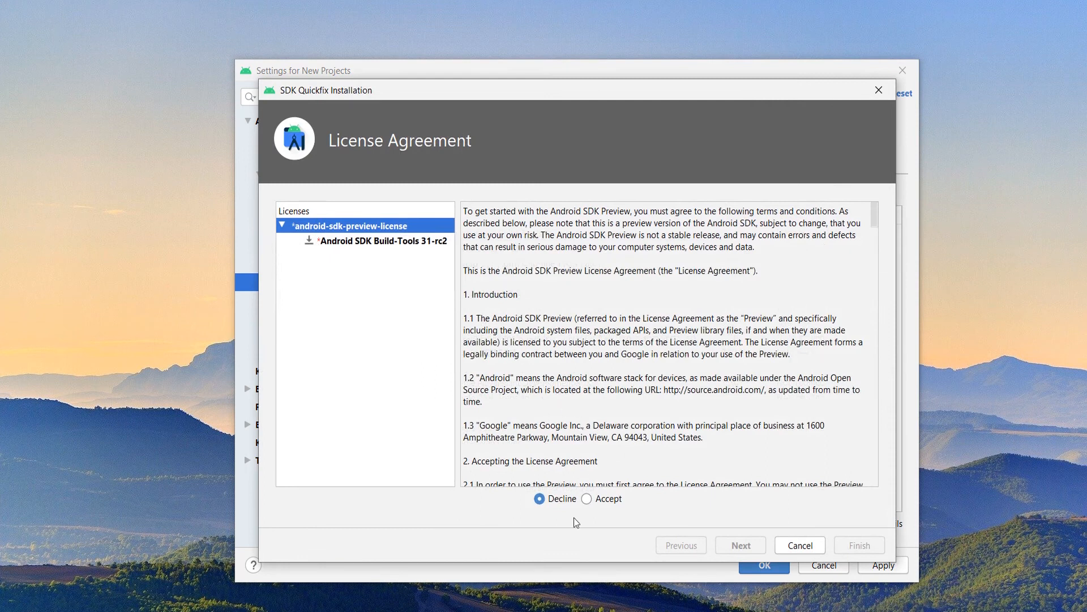
click(587, 498)
click(754, 547)
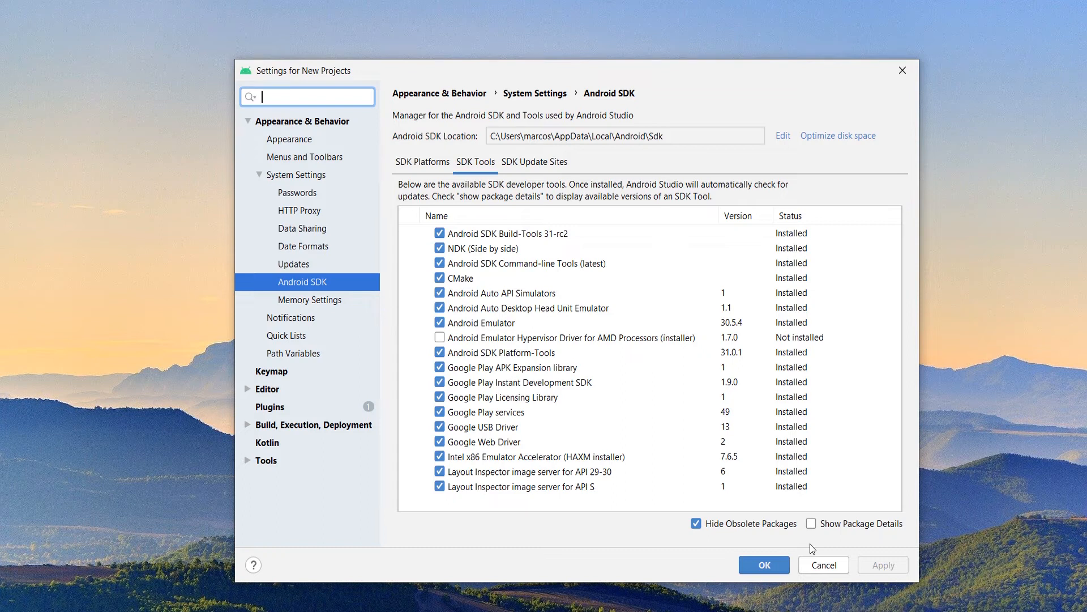
click(824, 566)
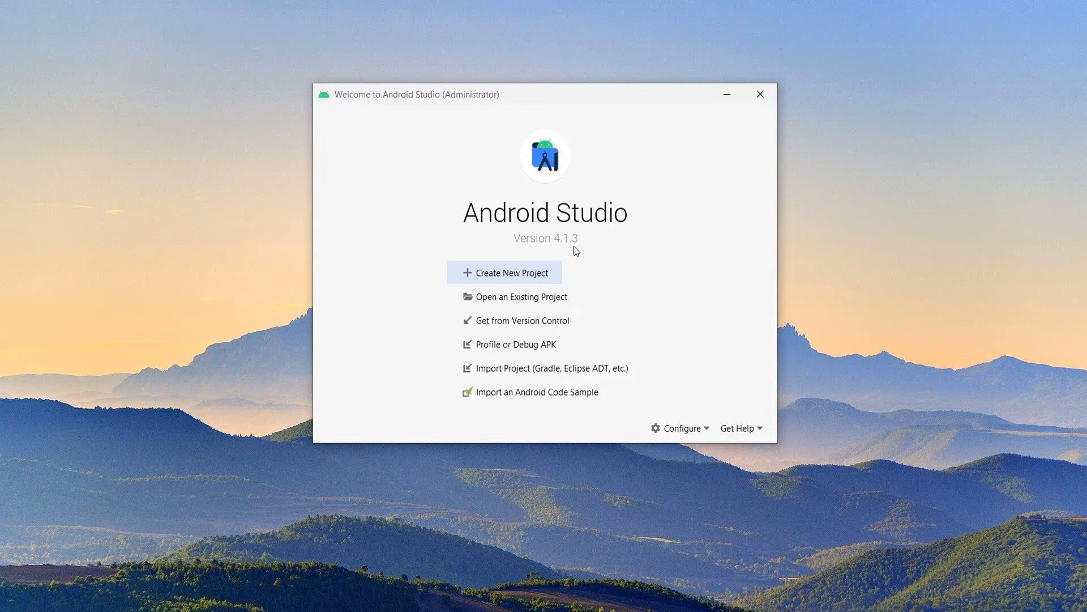
Step: Close Android Studio, search Windows for "painel", and open the Control Panel's list of programs to uninstall
click(766, 101)
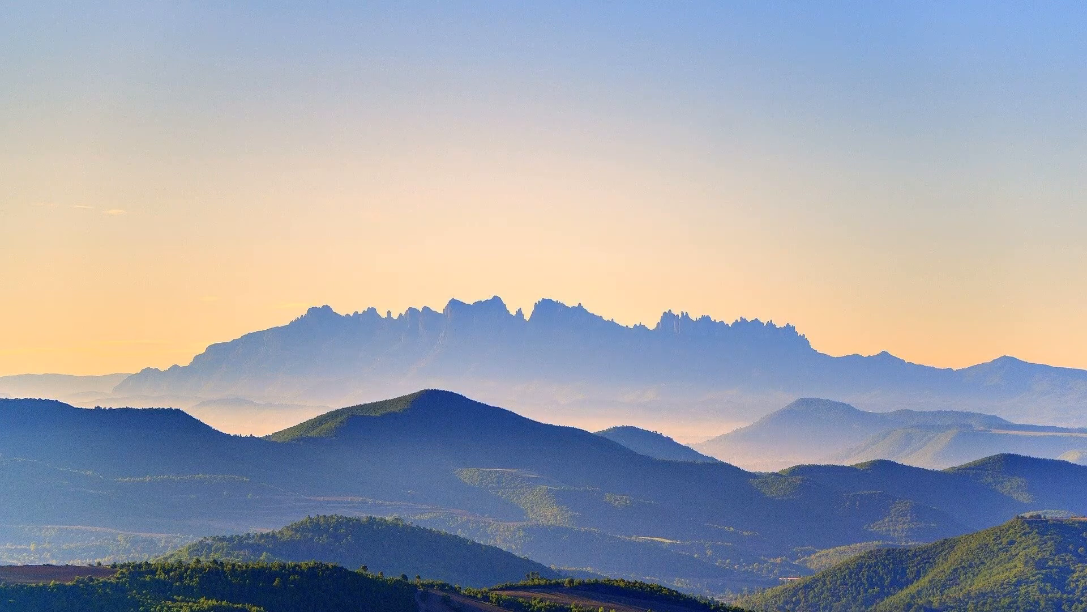
key(super+s)
text(pai)
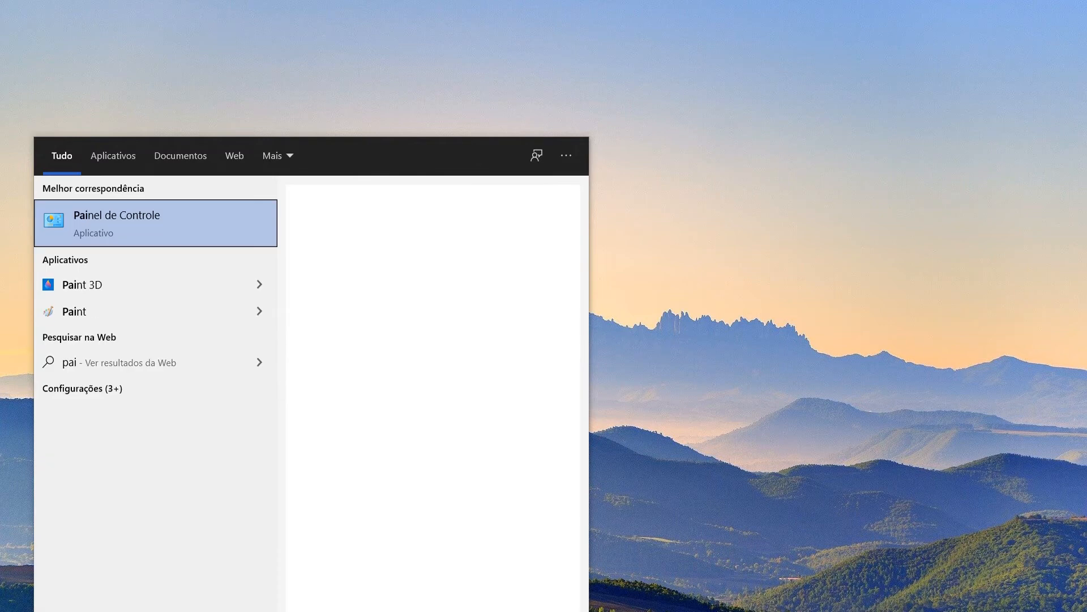
text(nel)
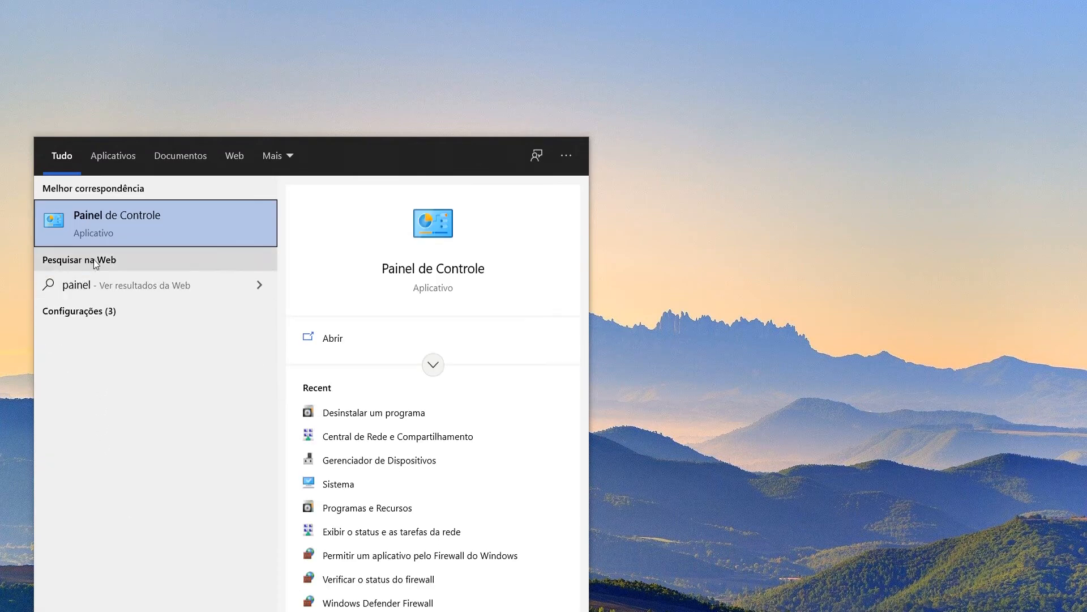
click(130, 212)
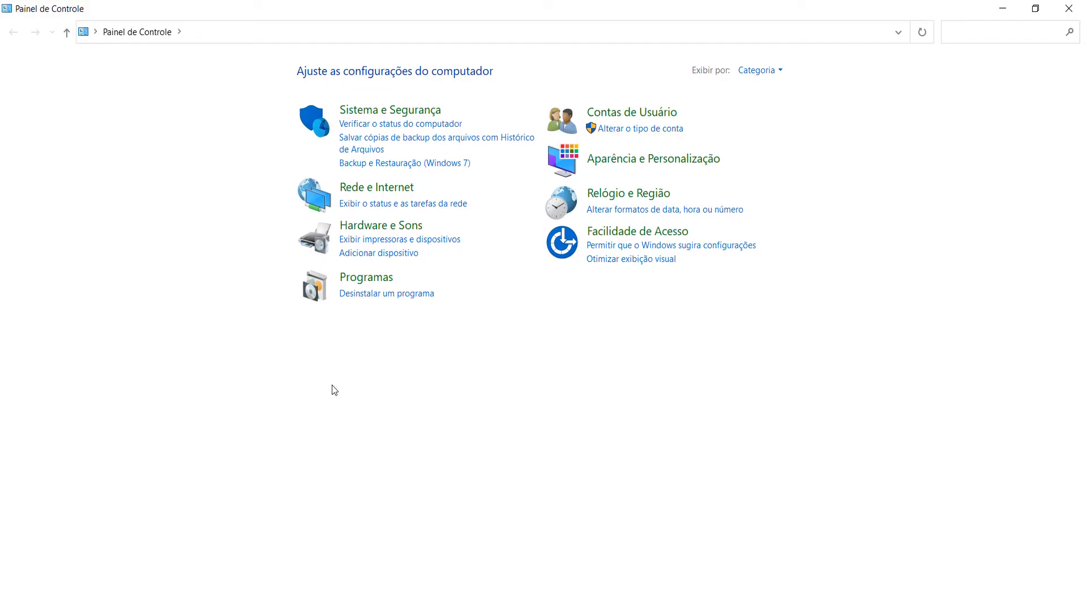
click(366, 294)
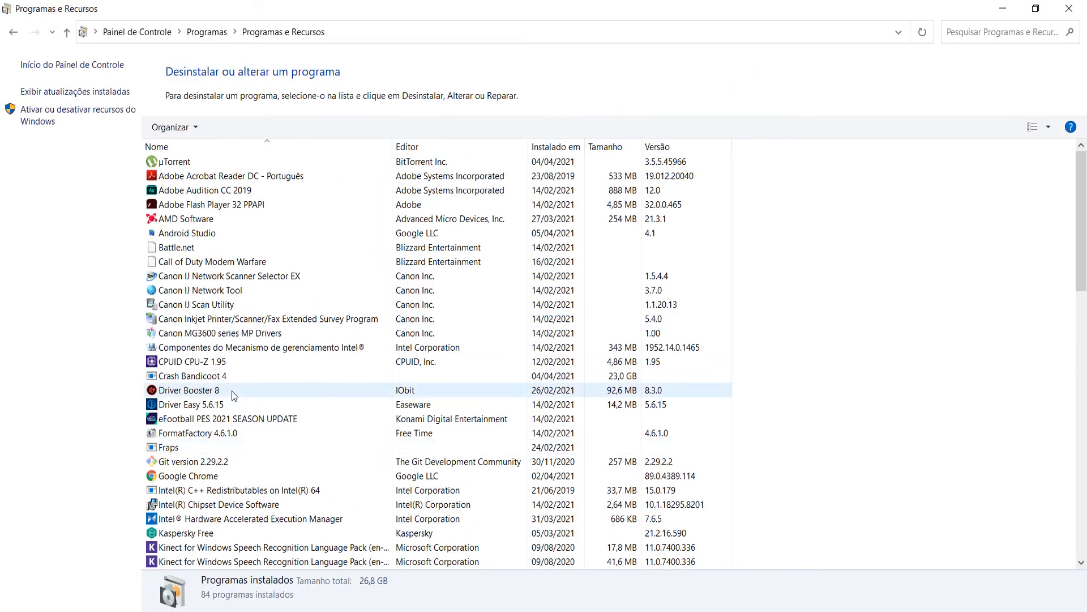
Step: Walk through the Android Studio uninstaller with Android User Settings included, cancel before removal, and close the installed programs list
scroll(247, 237, down, 3)
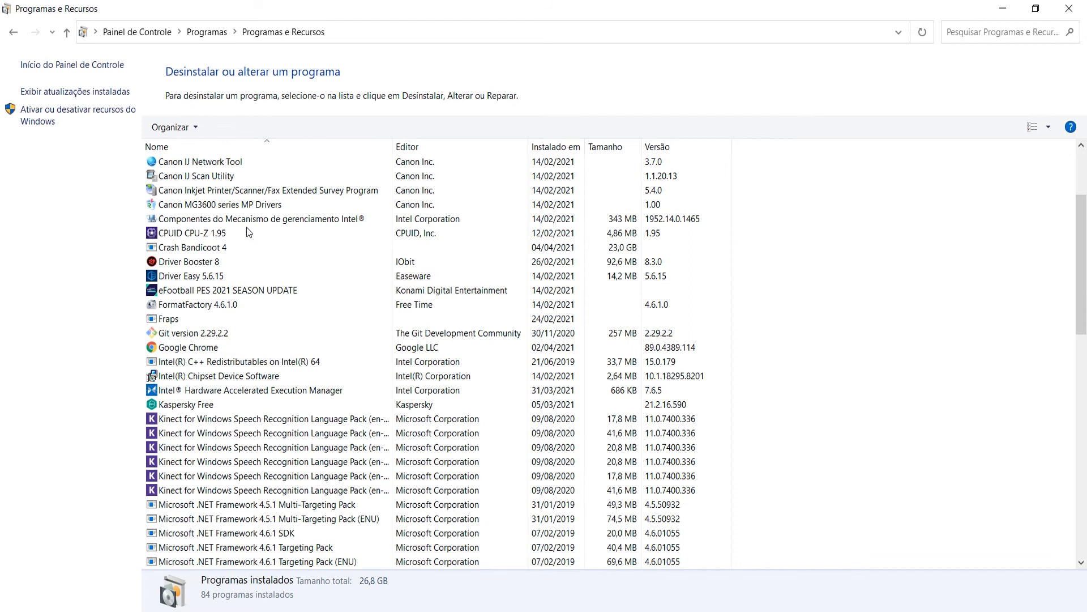
scroll(216, 234, up, 3)
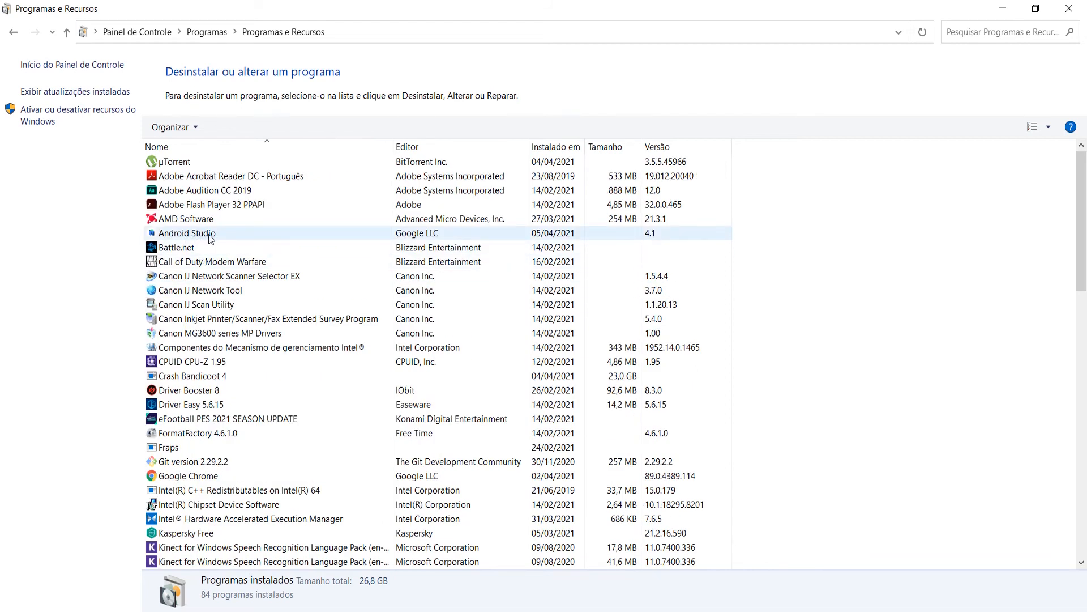
click(209, 233)
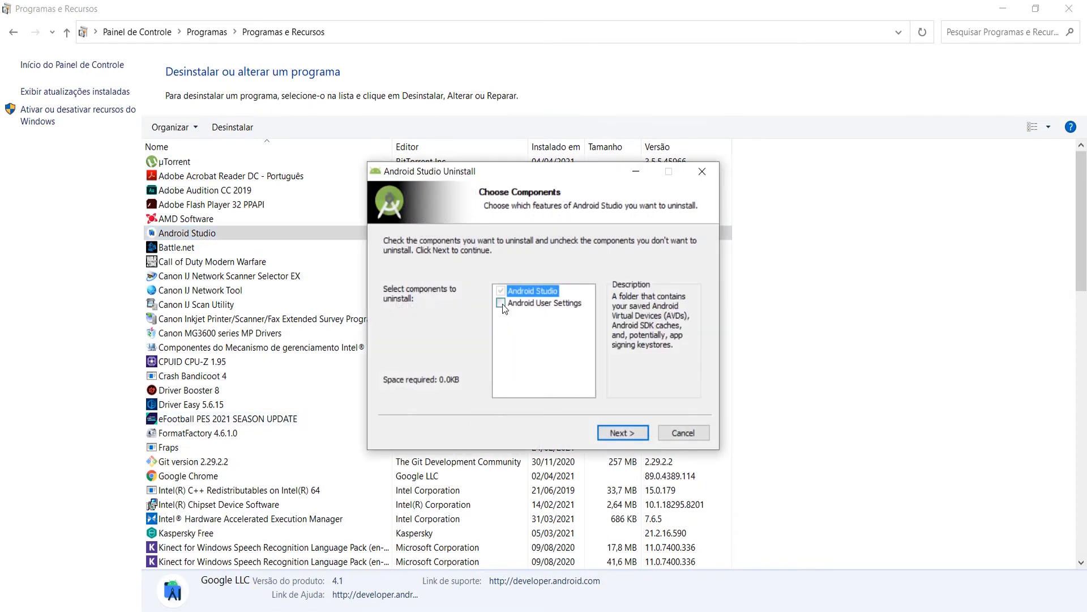
click(500, 303)
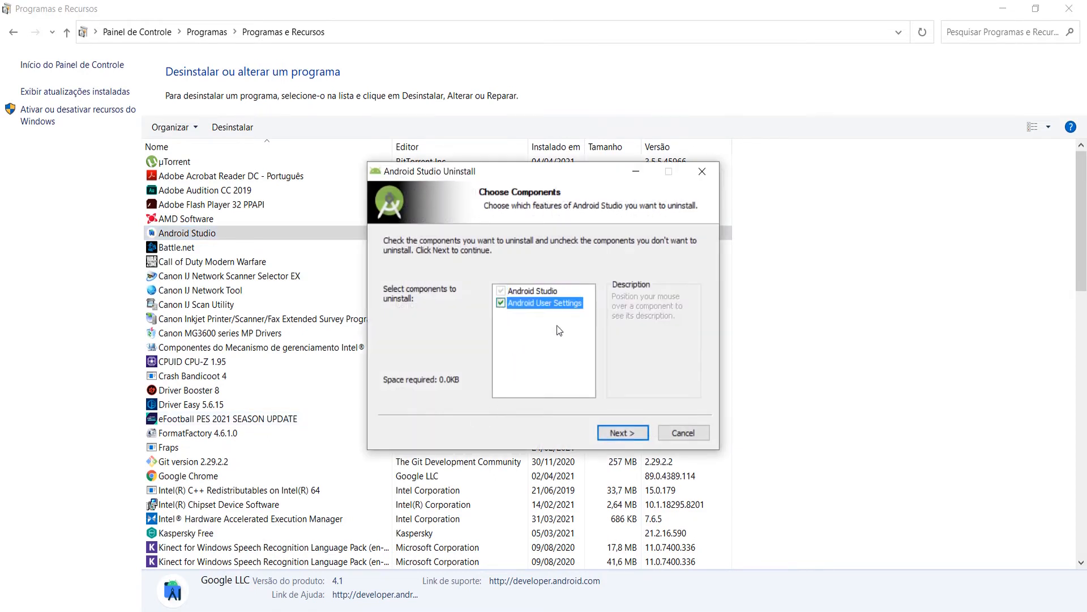
click(626, 434)
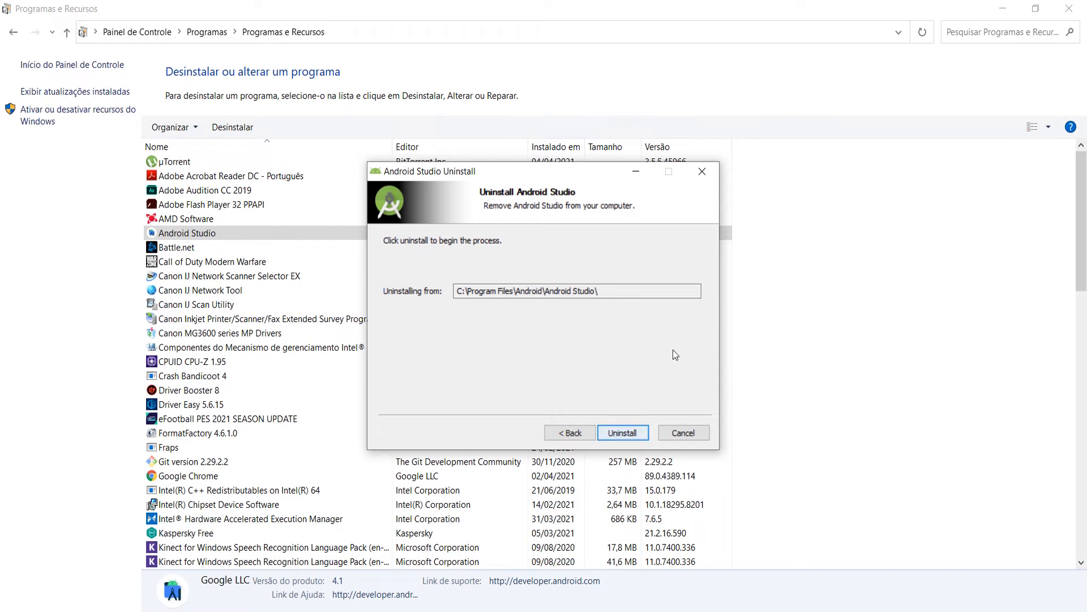
click(708, 172)
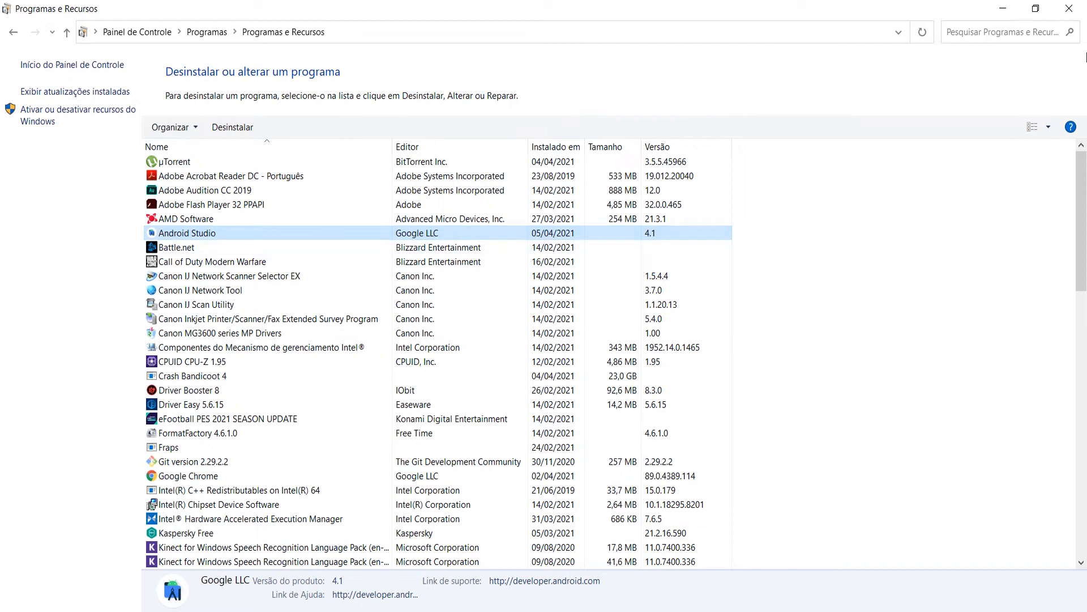
click(1067, 10)
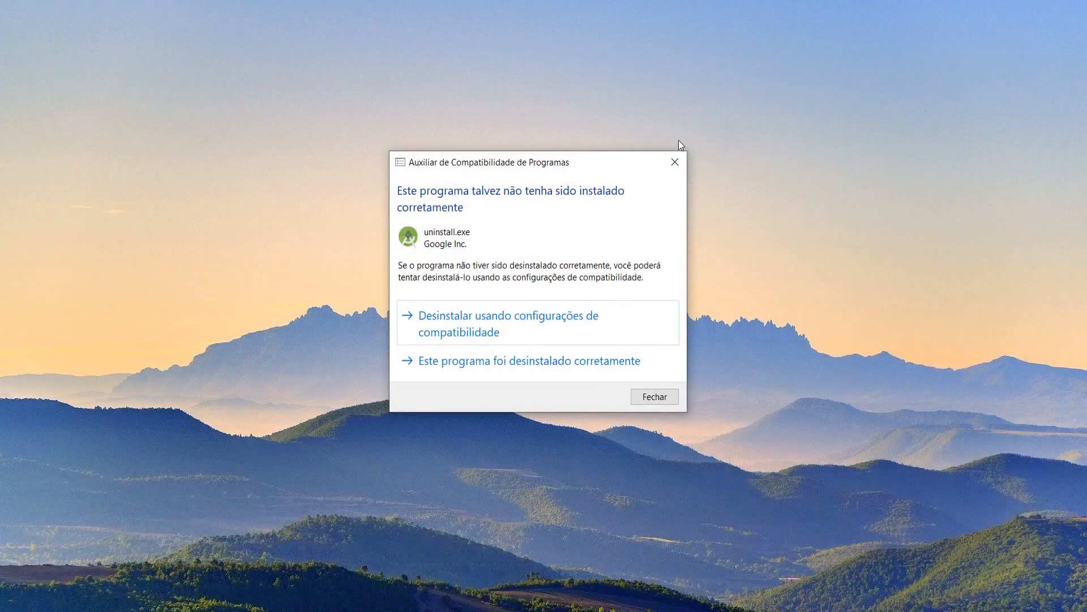
click(674, 164)
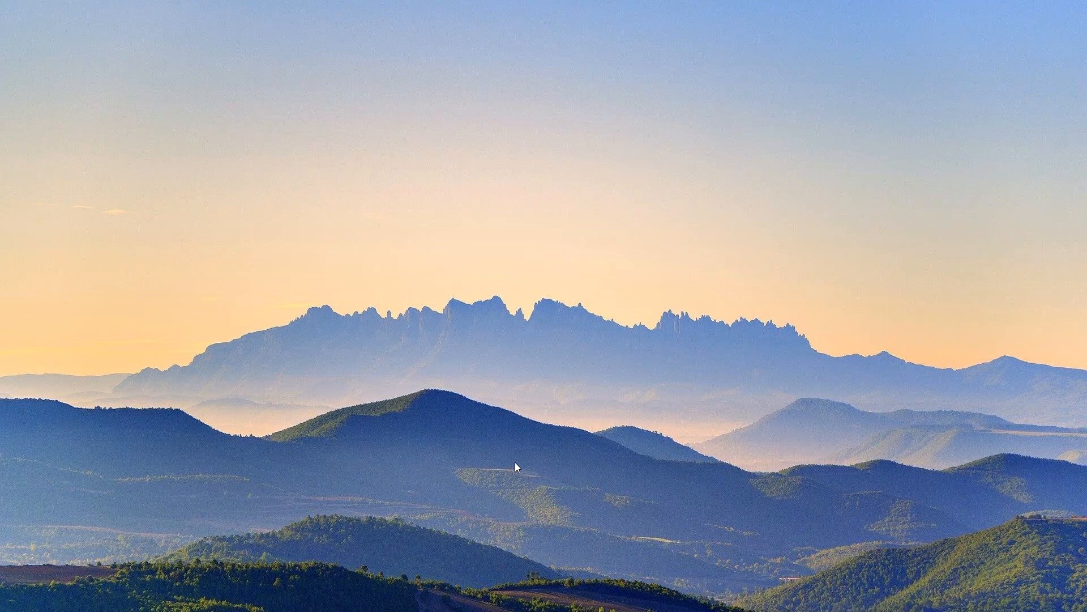
Step: Search Windows for "pas", open the File Explorer Options, and apply showing hidden files, folders and drives
key(super+s)
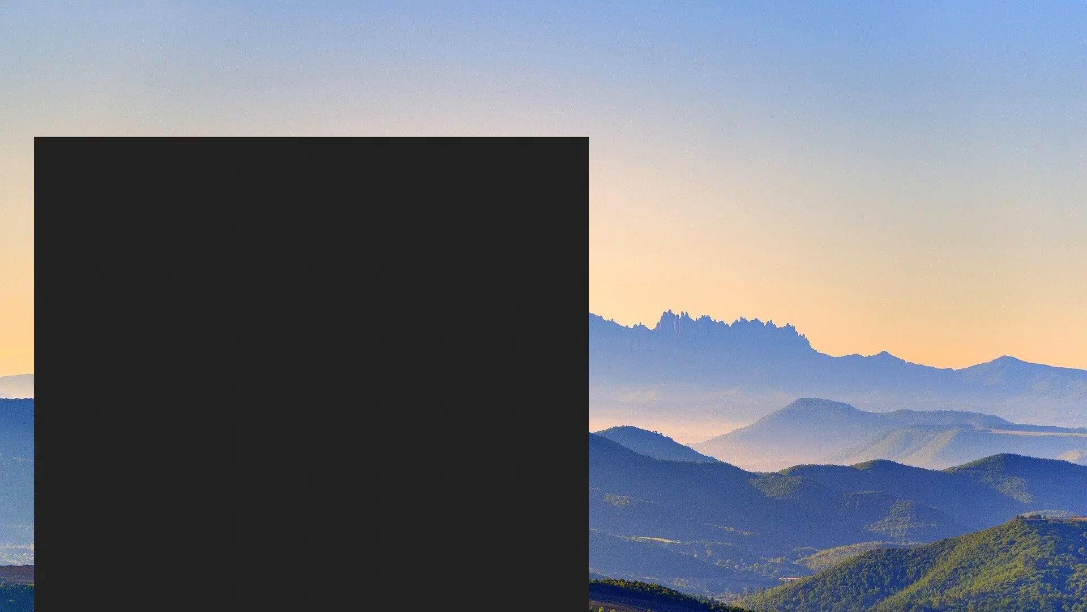
text(pas)
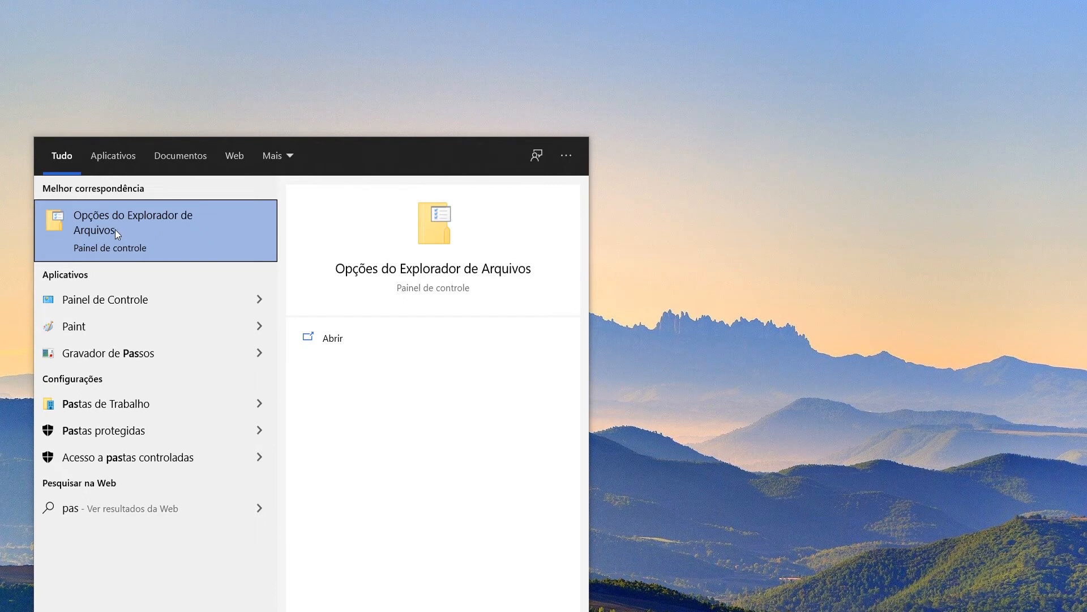
click(143, 229)
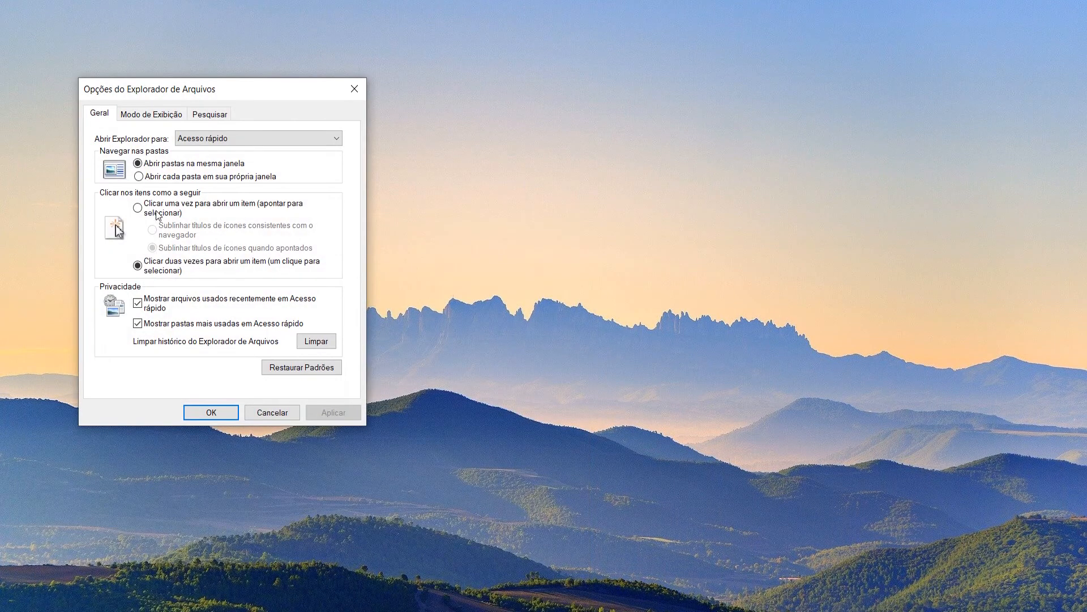
click(153, 116)
drag(340, 248, 322, 300)
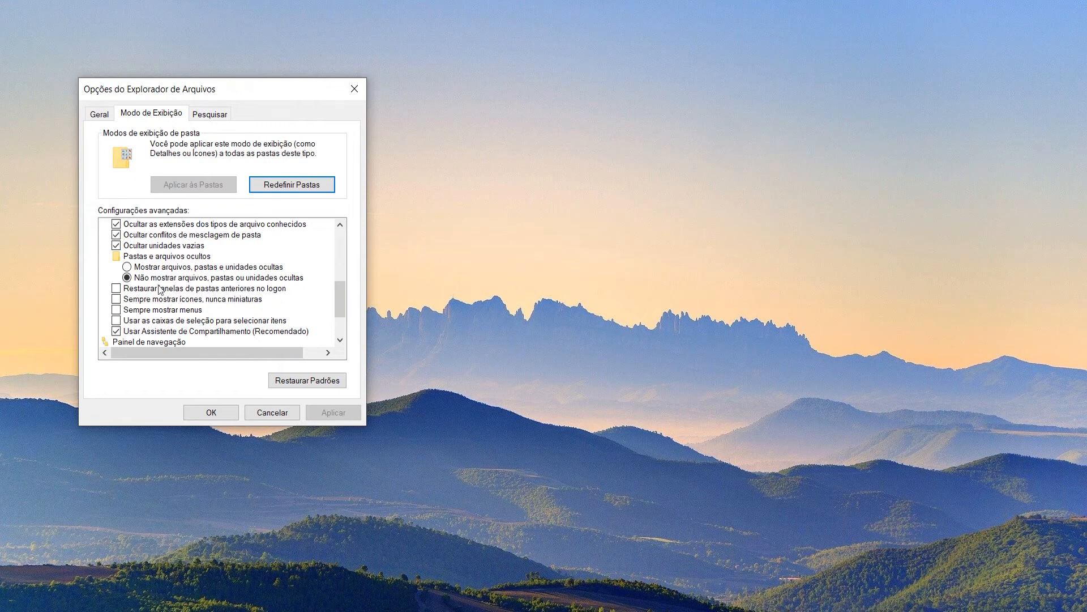
click(129, 268)
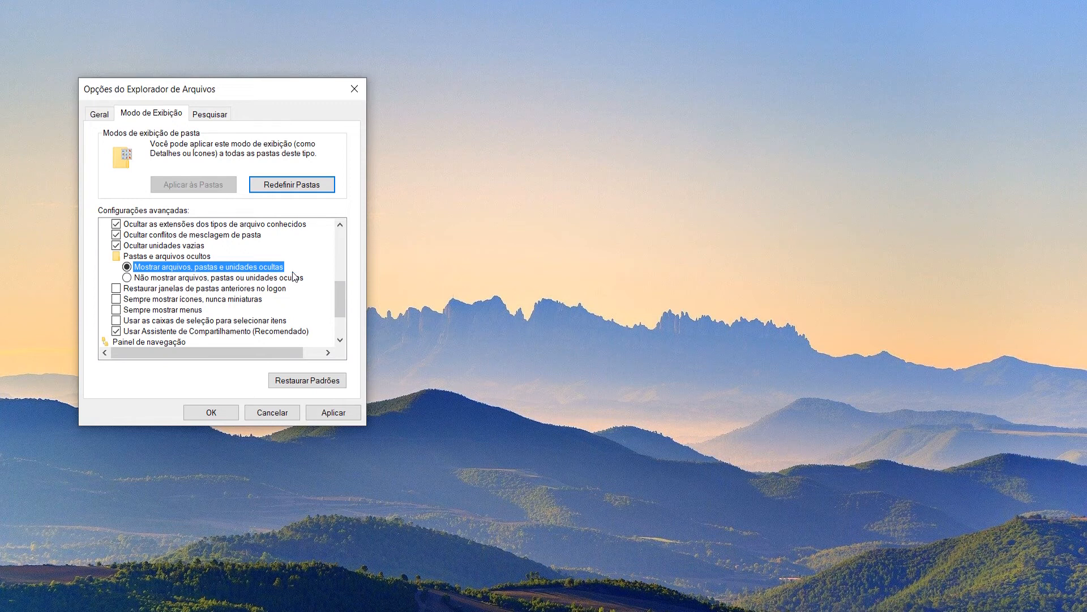
click(333, 412)
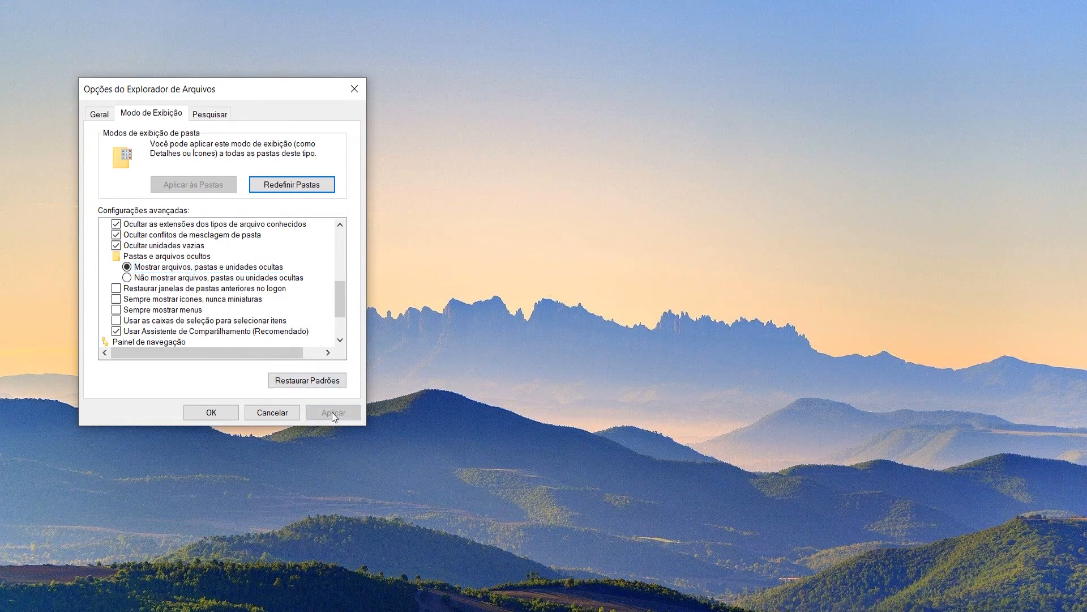
click(210, 413)
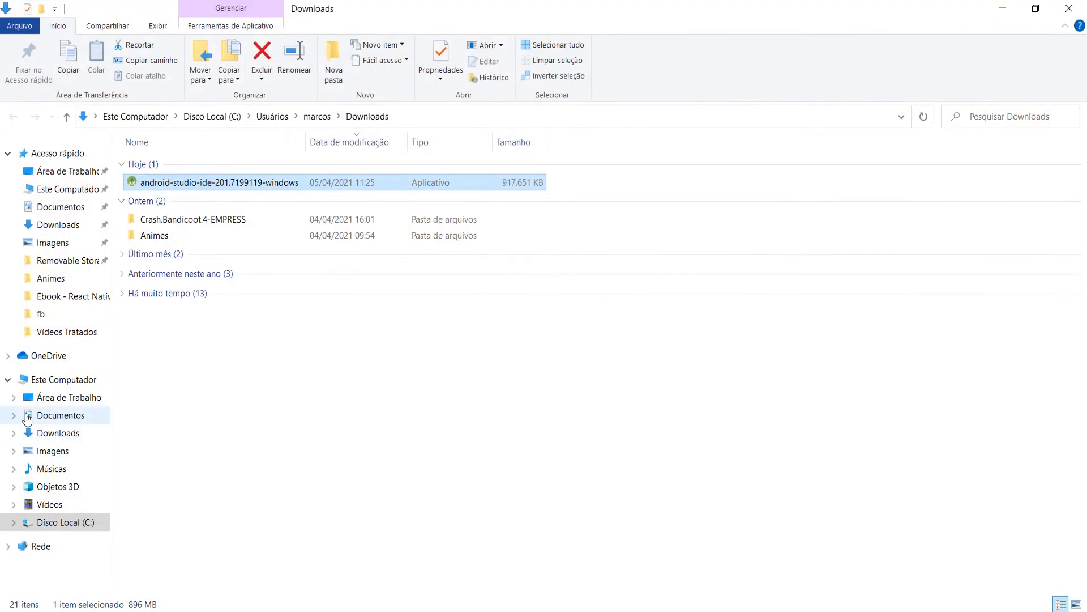
Step: Look inside the Android folder in Arquivos de Programas on drive C: and return to the drive's root
click(68, 380)
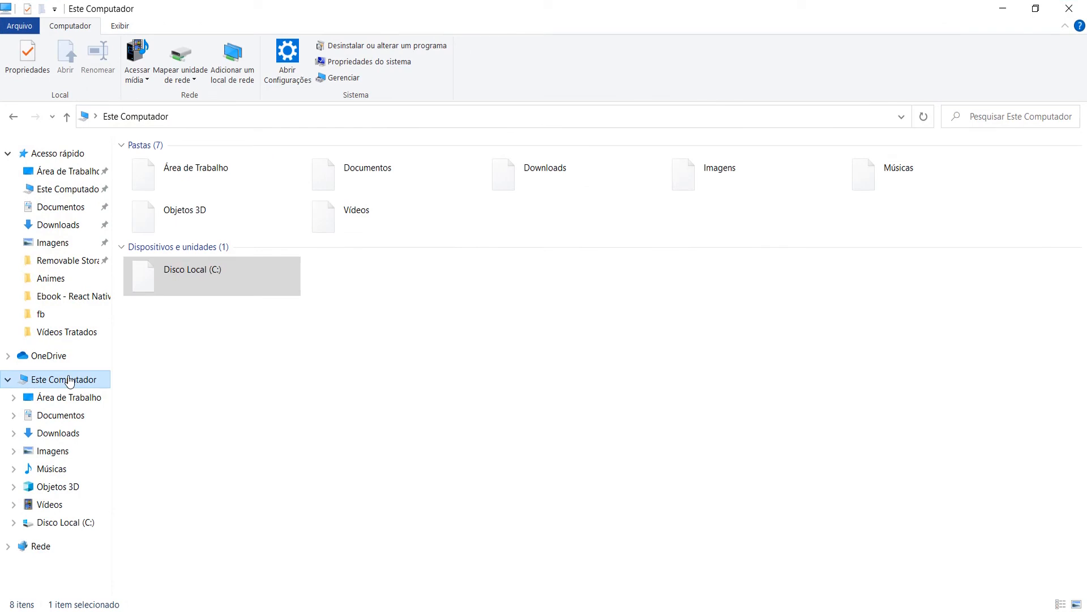
double_click(229, 269)
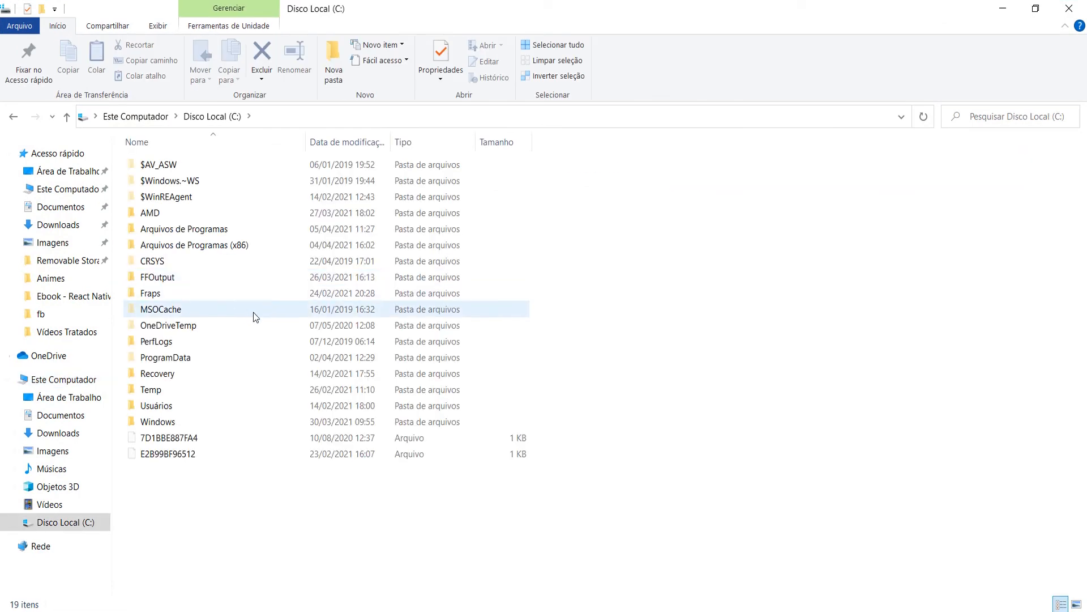
double_click(193, 233)
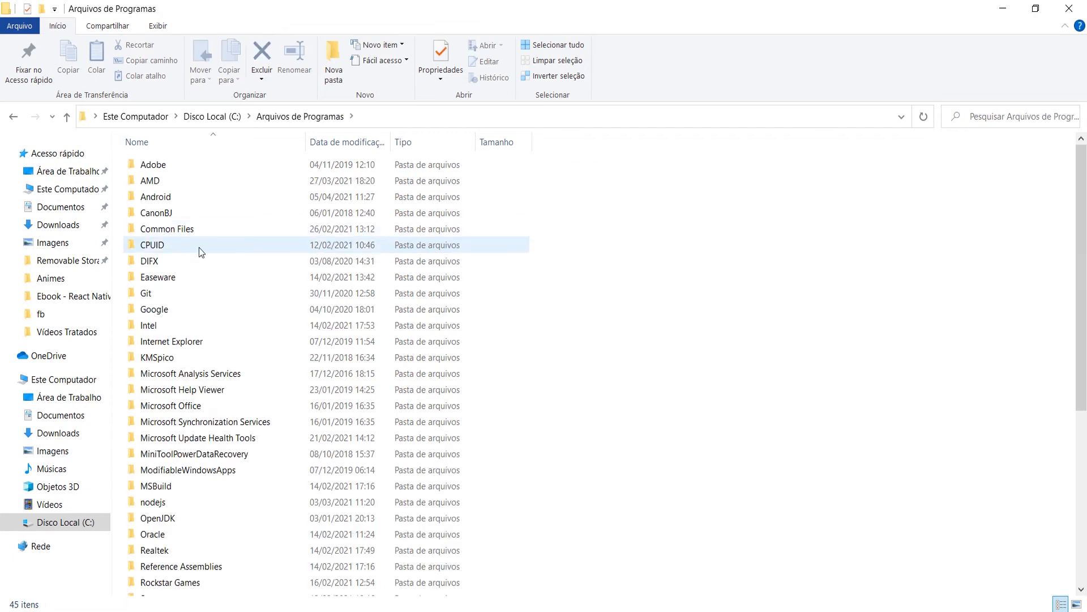
double_click(168, 198)
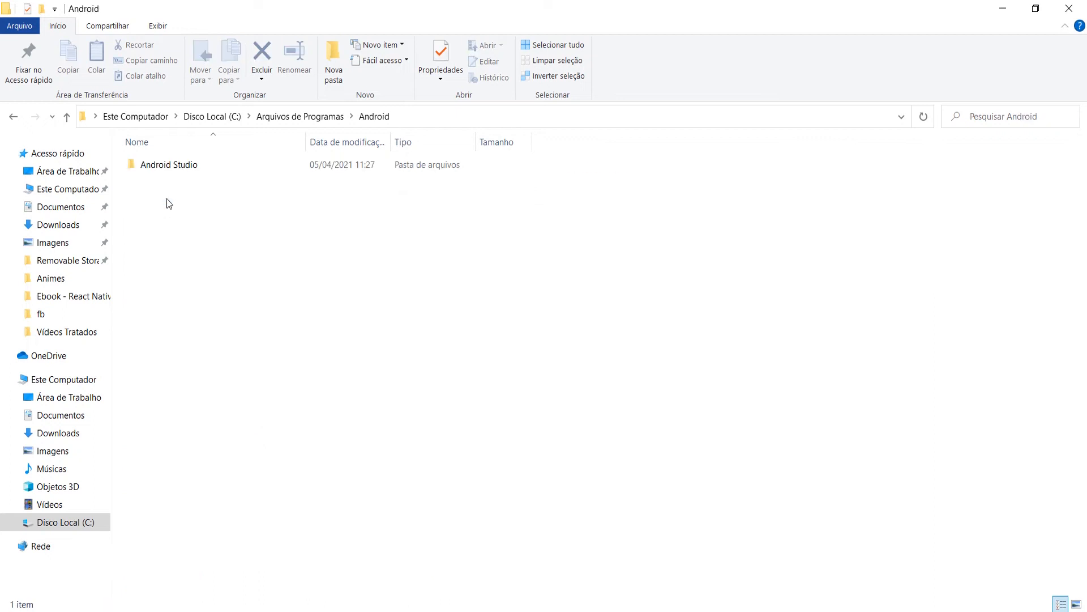
click(13, 116)
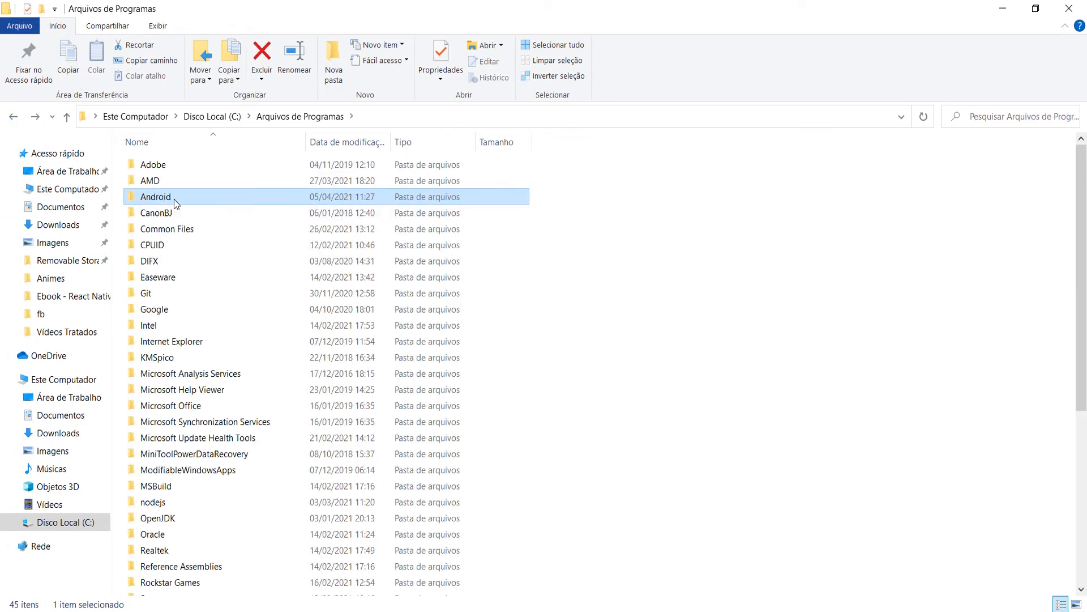
right_click(174, 199)
click(743, 442)
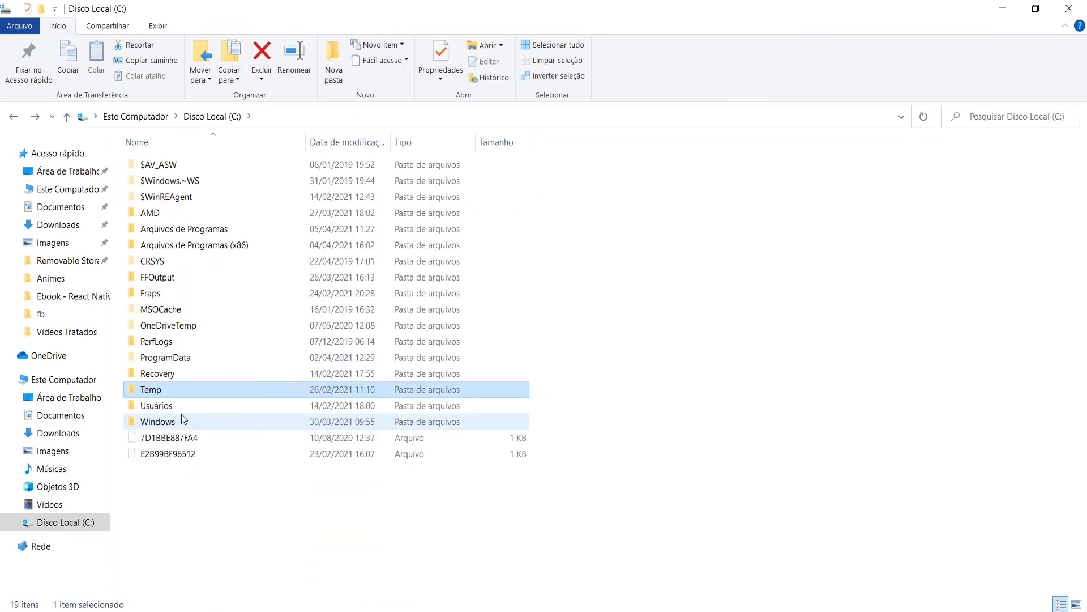
Step: Open the user's profile folder under Usuários and locate its AndroidStudioProjects and AppData folders
click(185, 406)
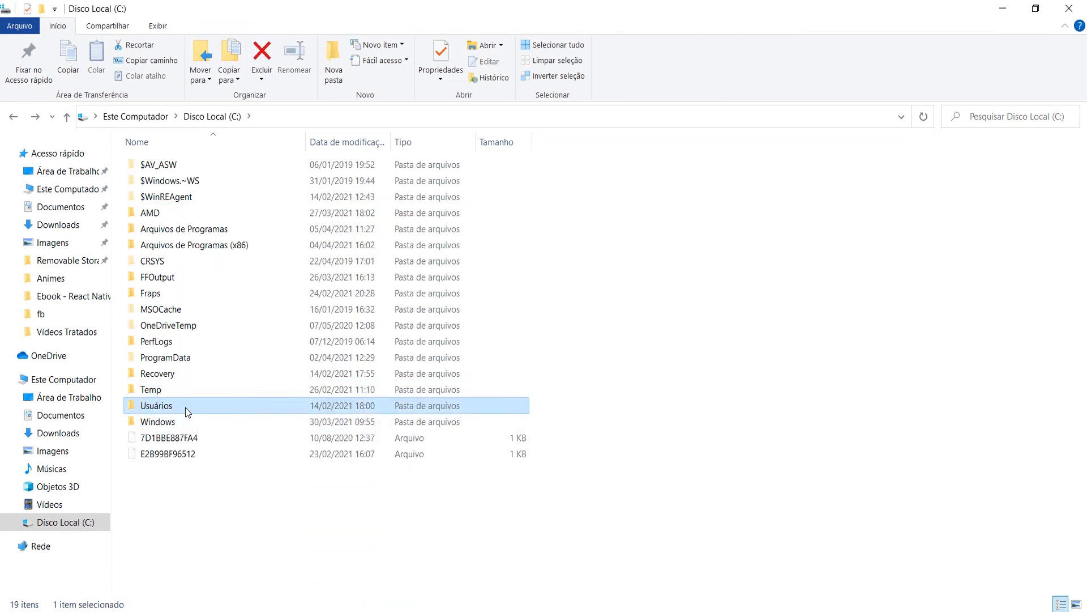
double_click(185, 406)
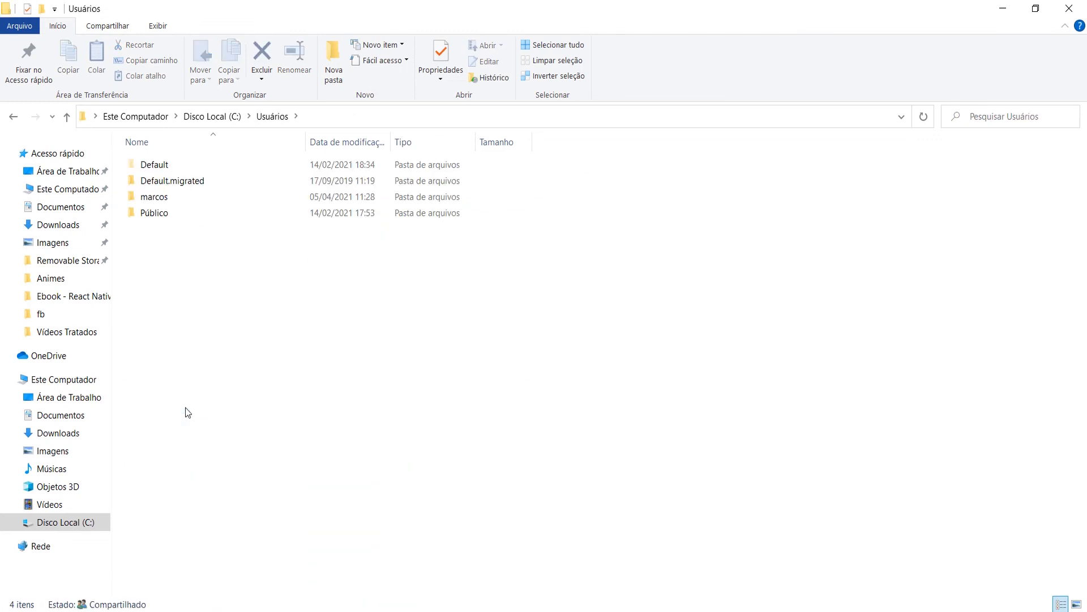
double_click(164, 201)
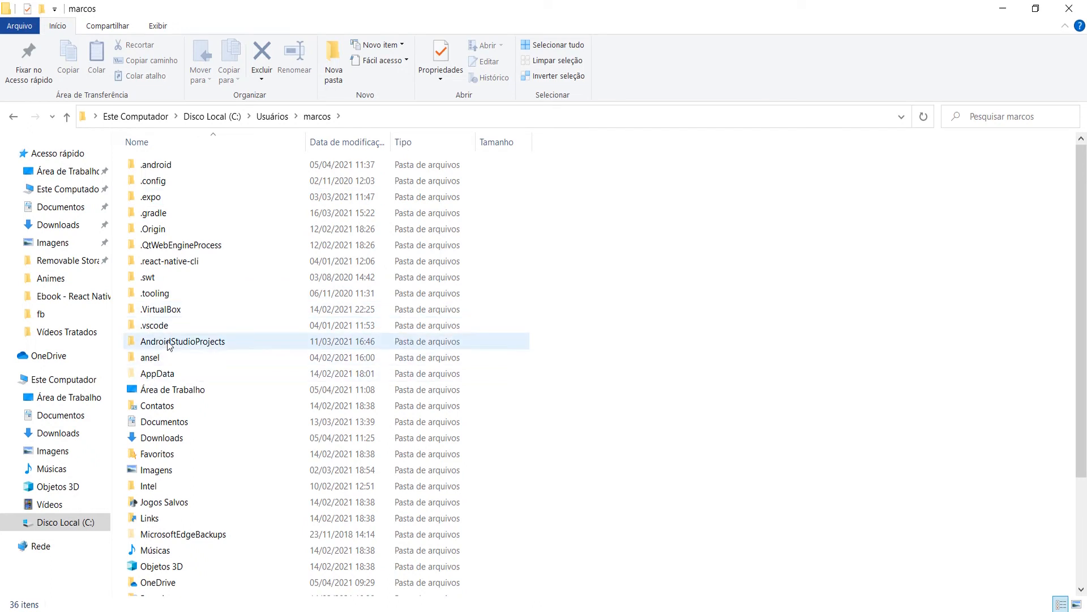
click(201, 342)
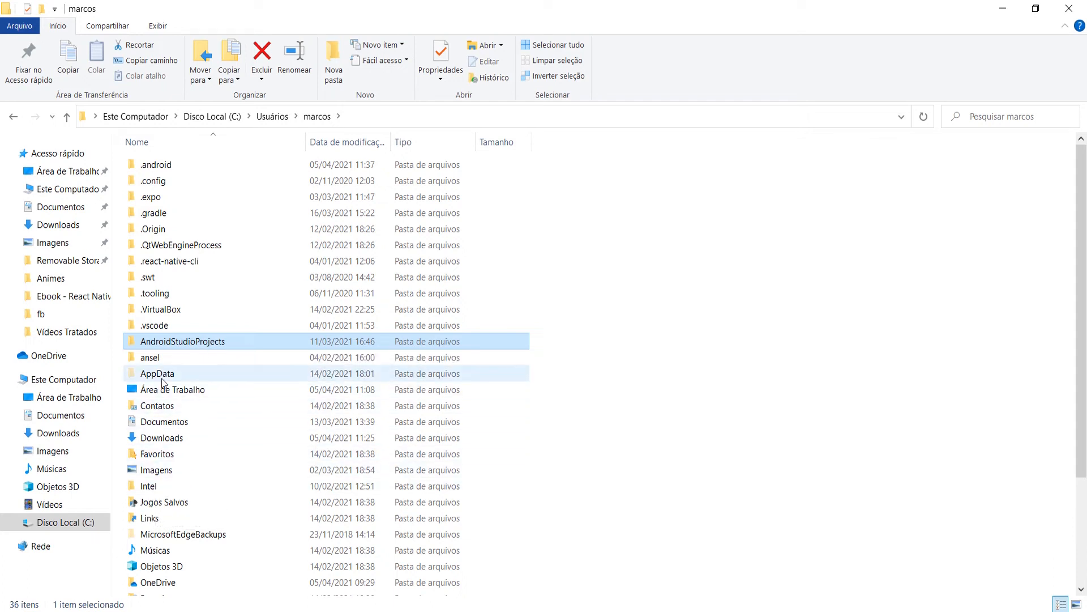
click(153, 375)
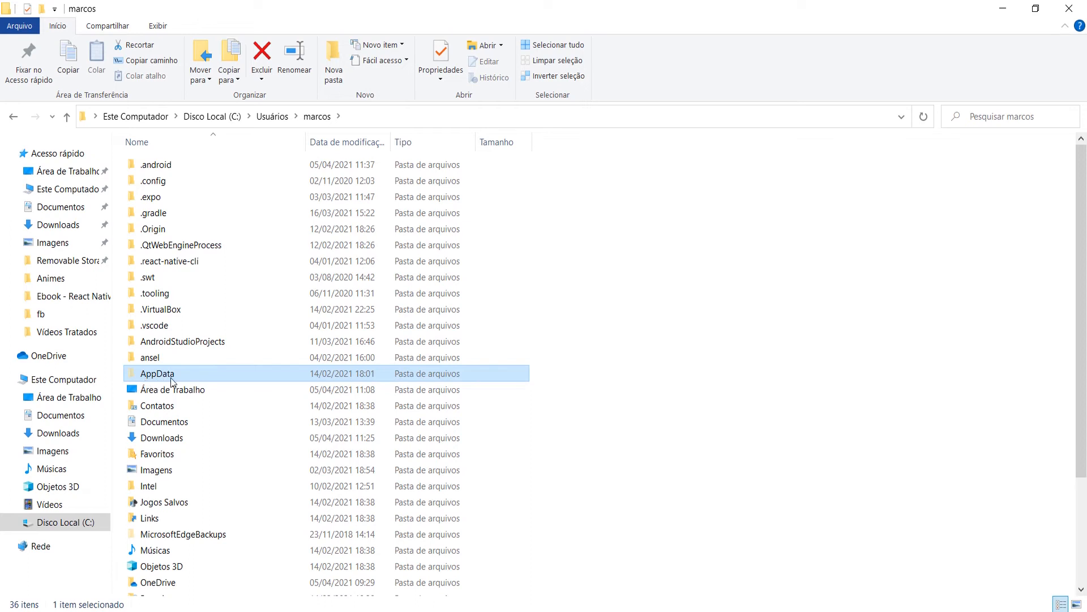
click(171, 378)
click(172, 378)
click(175, 418)
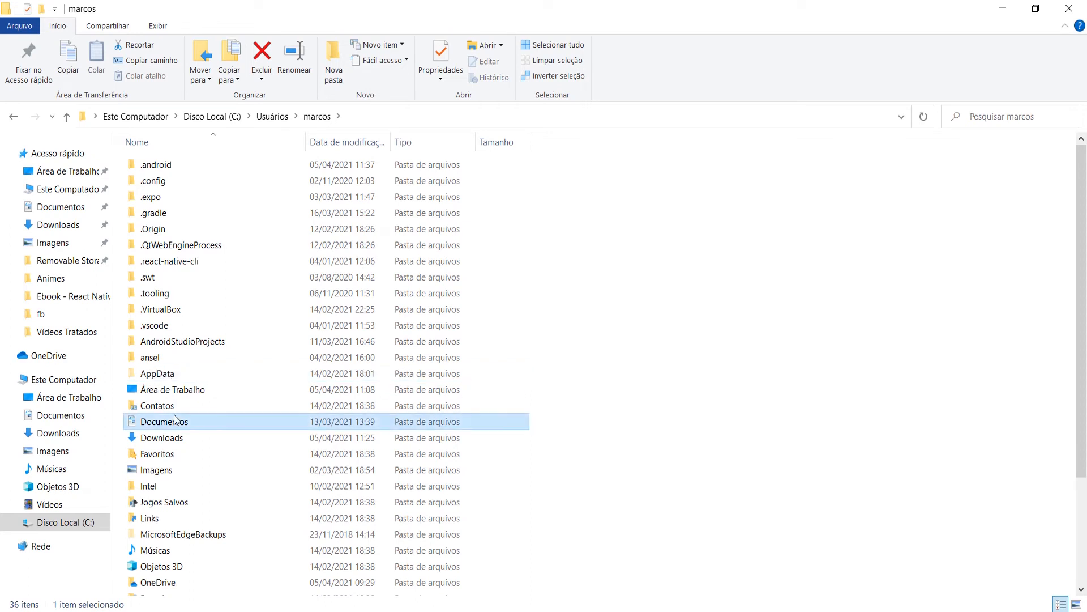
Step: Check the .android folder in the user's profile folder and stay at the profile level
double_click(169, 167)
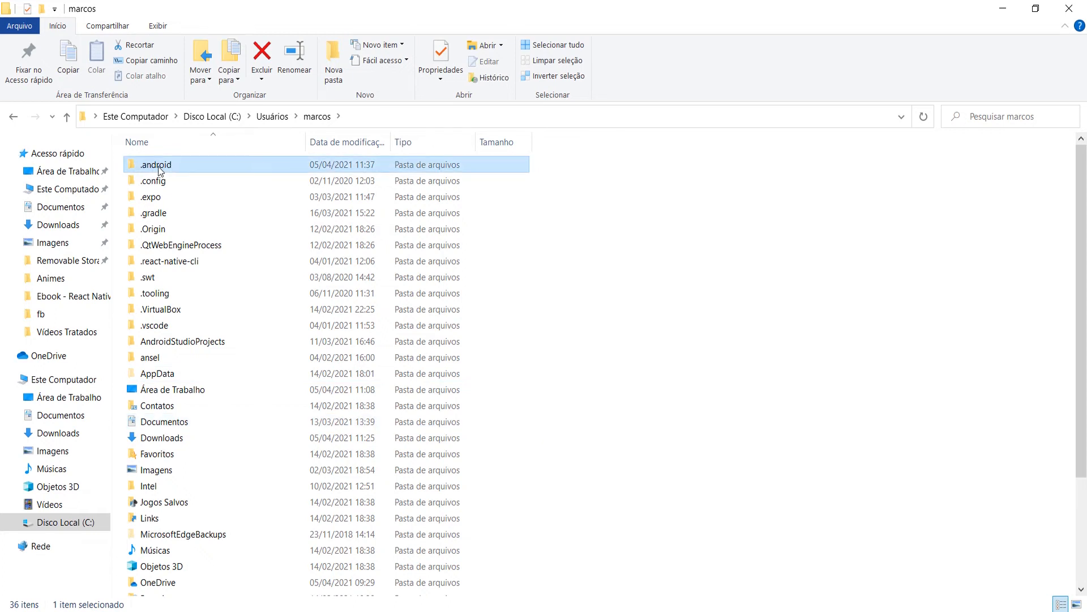
click(13, 116)
mouse_move(165, 171)
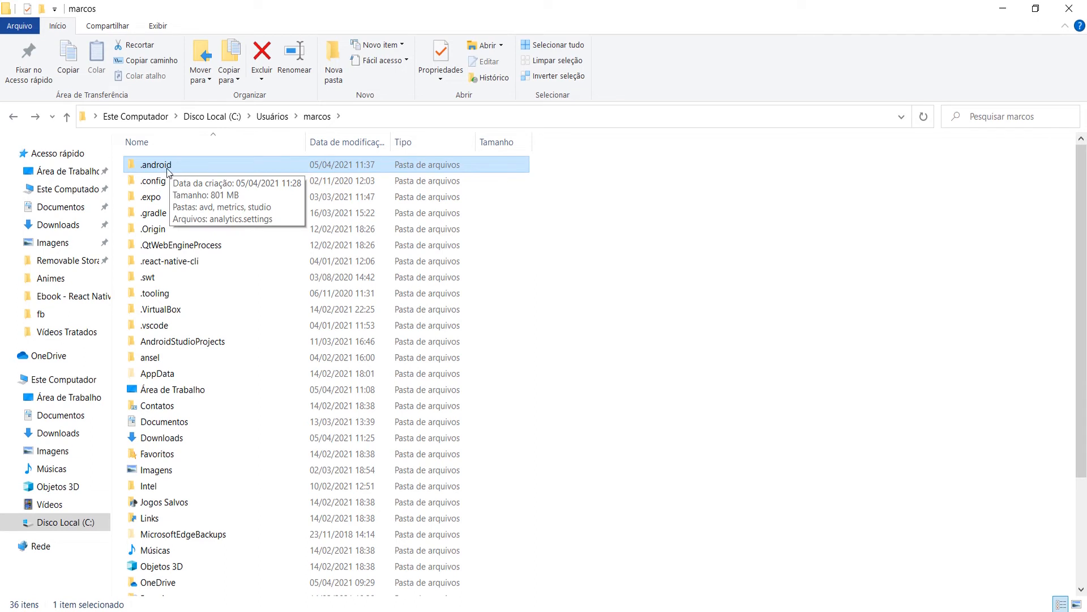
Step: Look inside the Sdk folder under AppData\Local\Android and return to the AppData folder
double_click(185, 372)
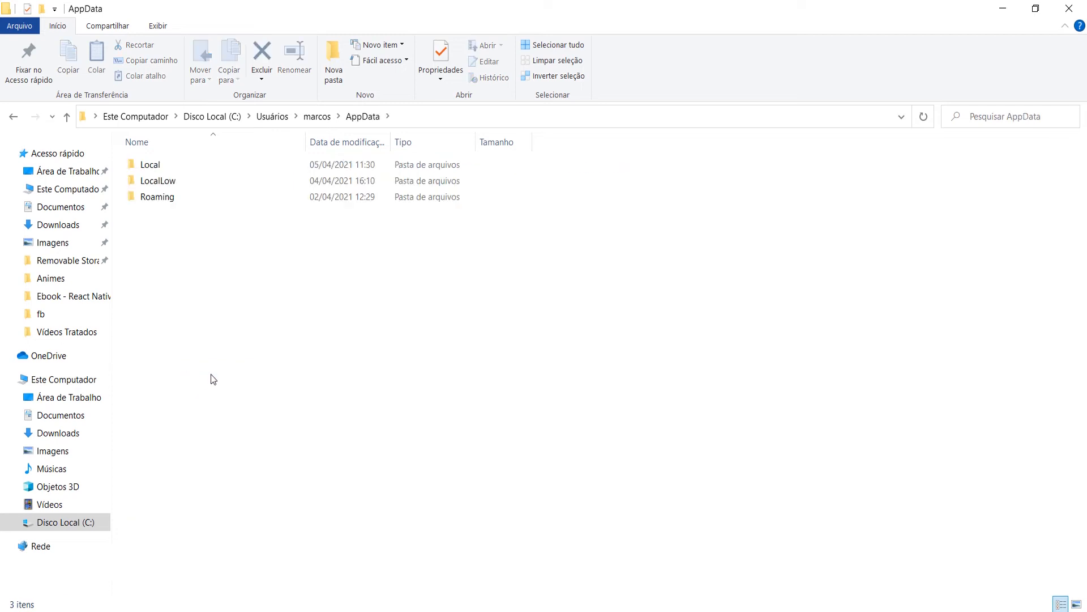
double_click(169, 168)
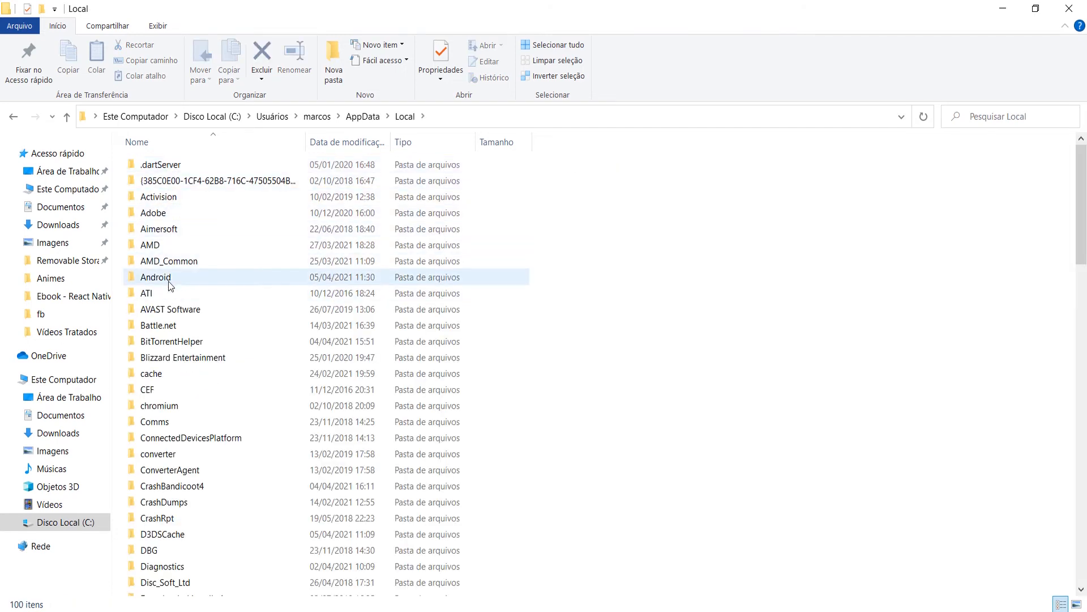
double_click(169, 279)
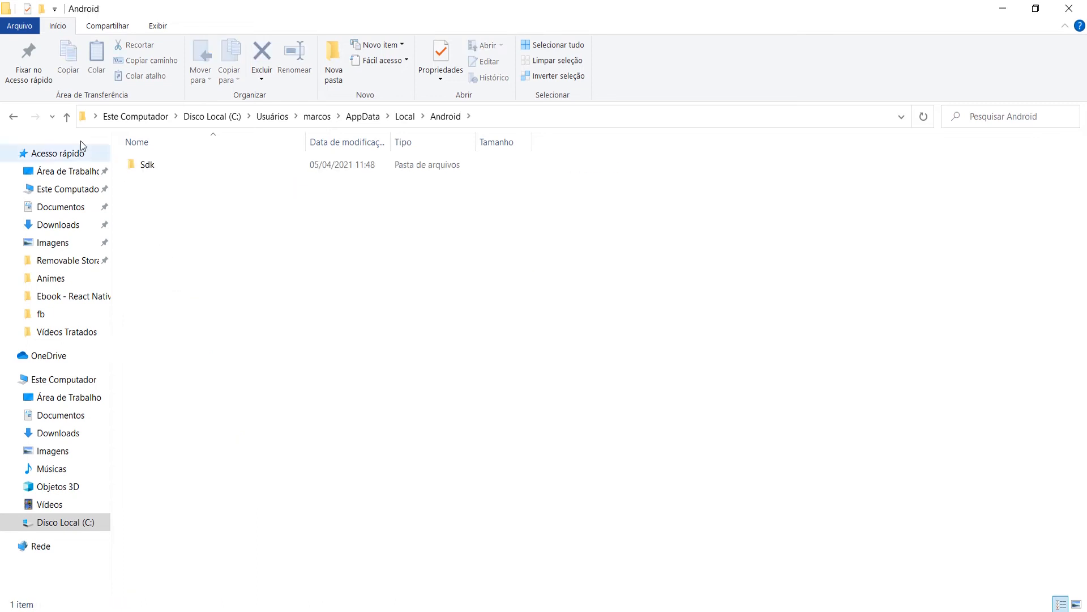
double_click(149, 169)
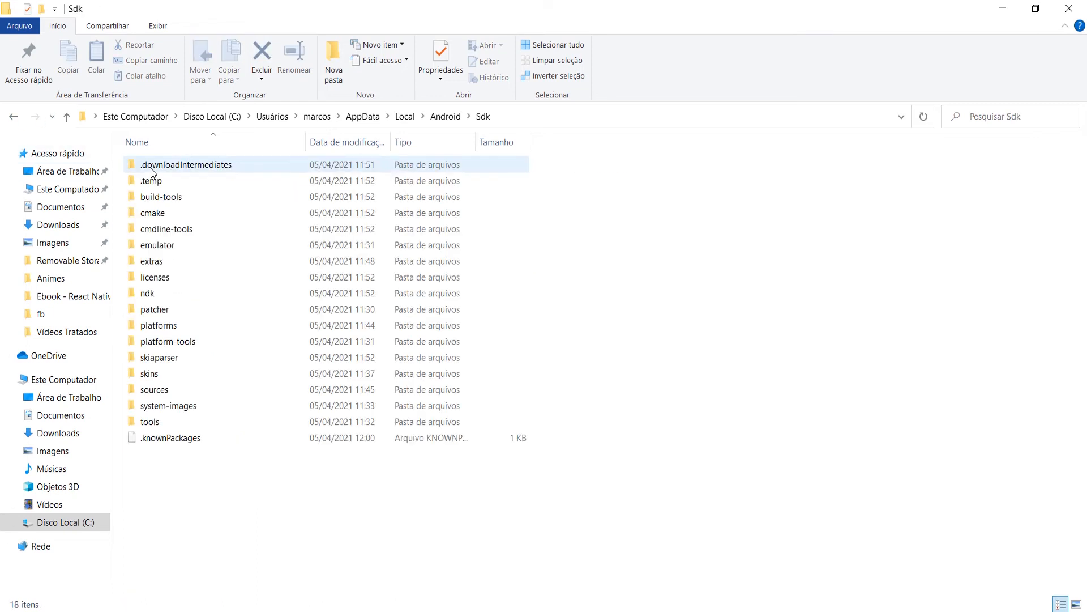
click(13, 116)
click(13, 116)
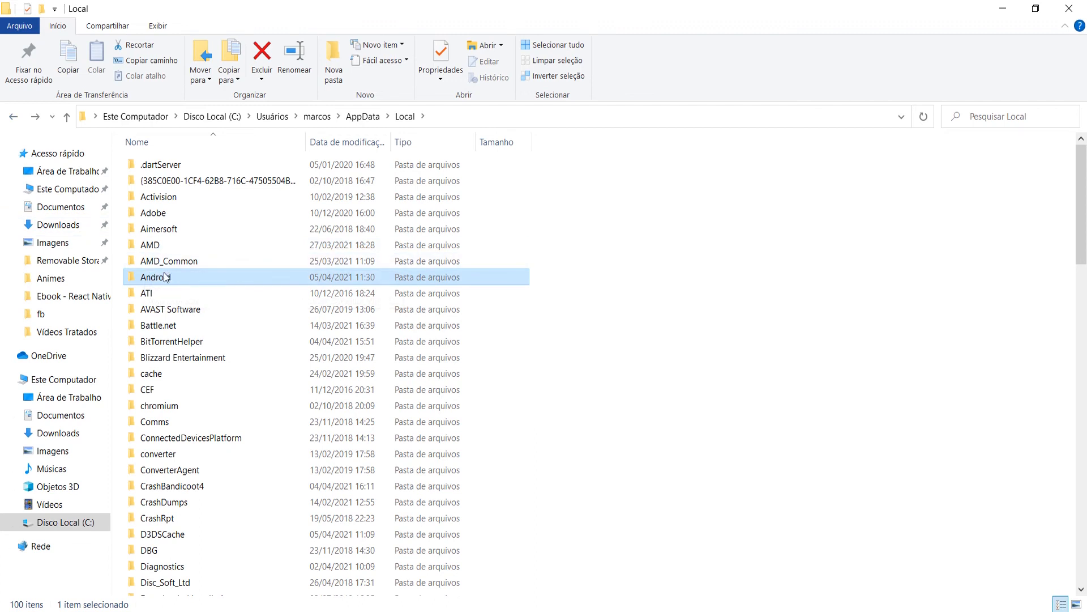
click(13, 116)
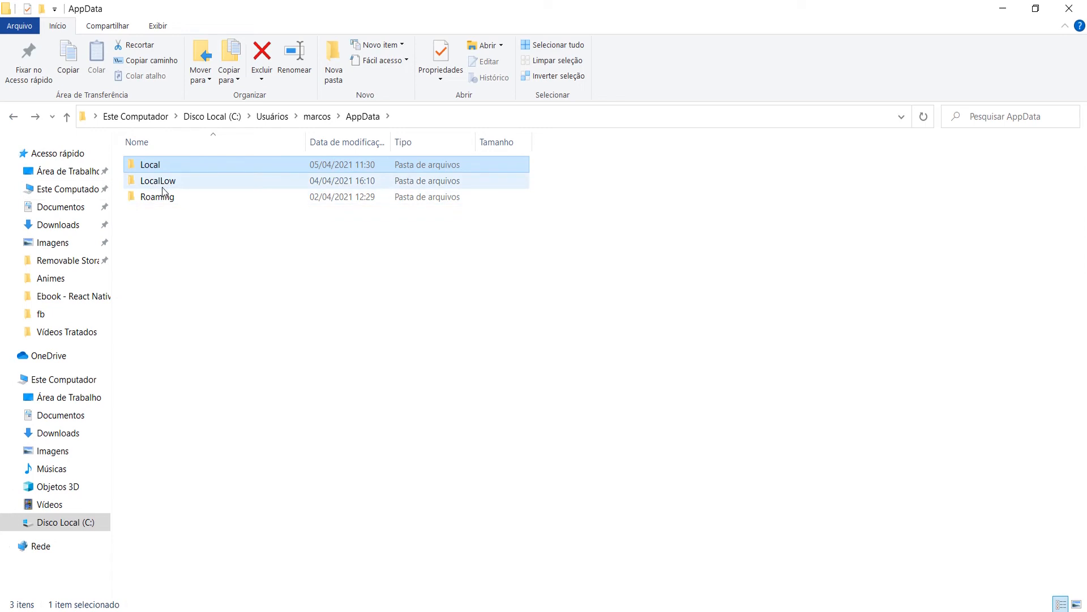
Step: Check the LocalLow folder in AppData, then locate the AndroidStudio4.1 folder under Roaming\Google and return to Roaming
double_click(161, 183)
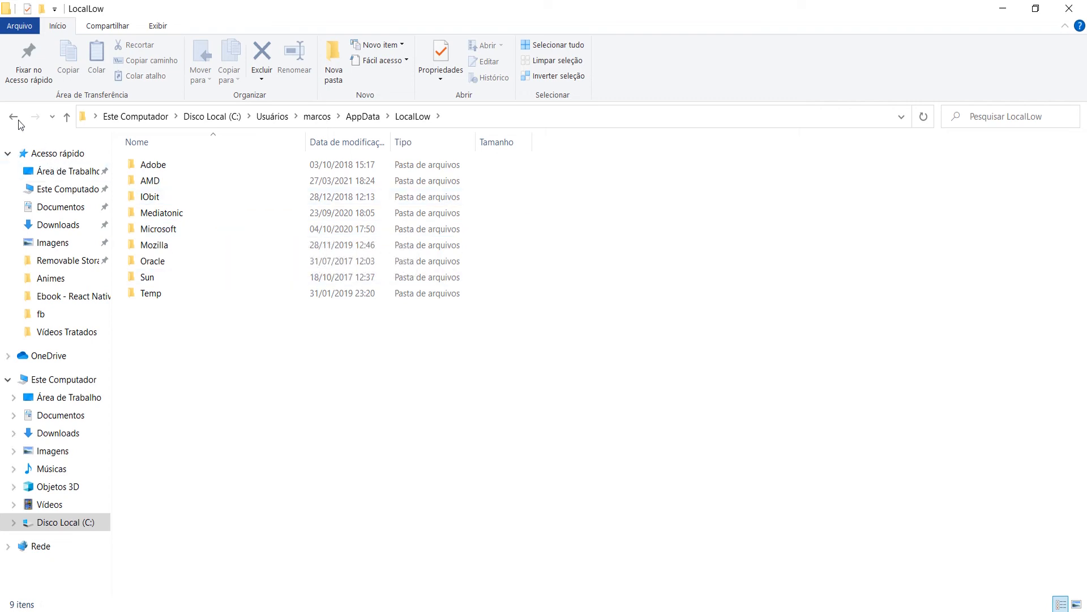
key(BackSpace)
click(161, 199)
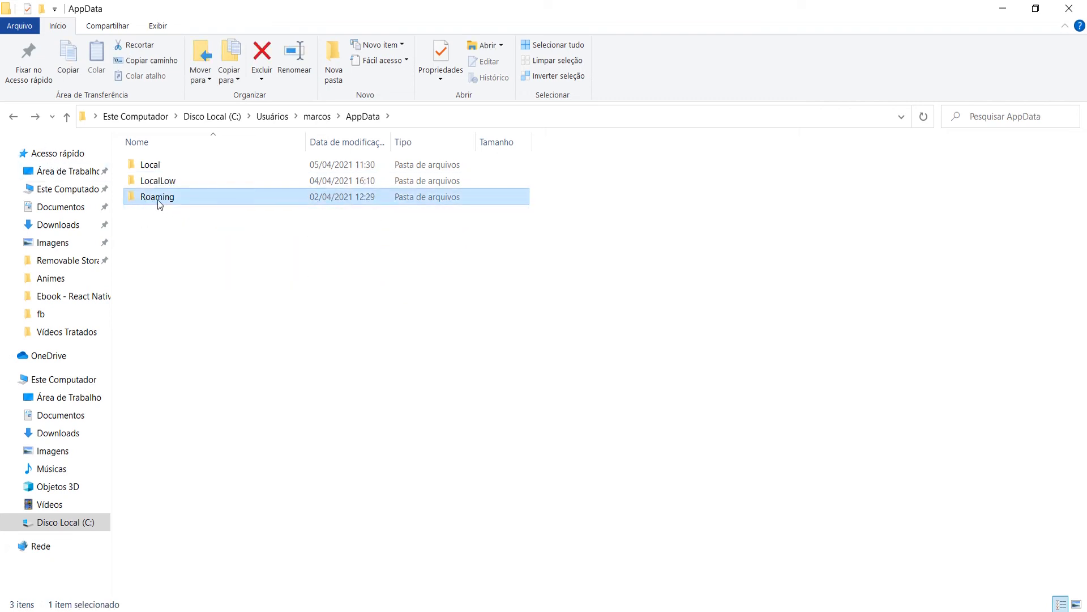
double_click(157, 199)
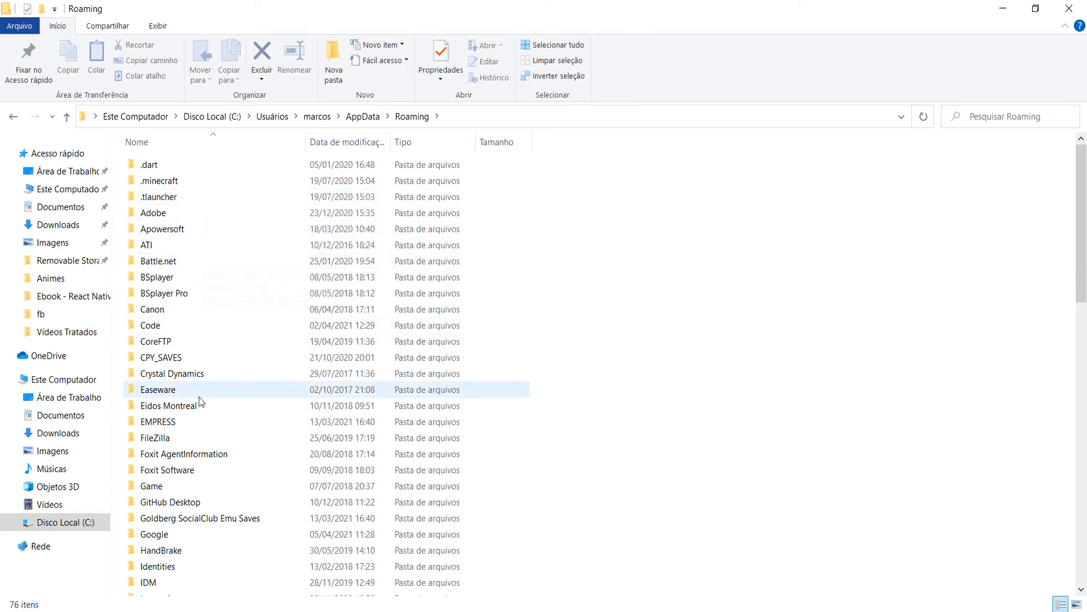
scroll(193, 419, down, 2)
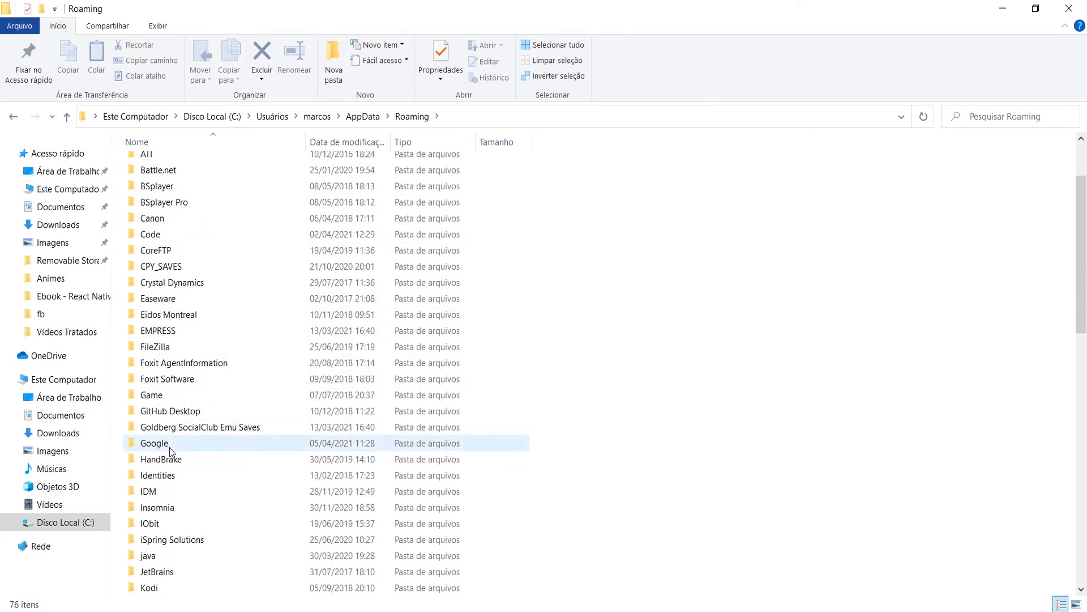
double_click(171, 448)
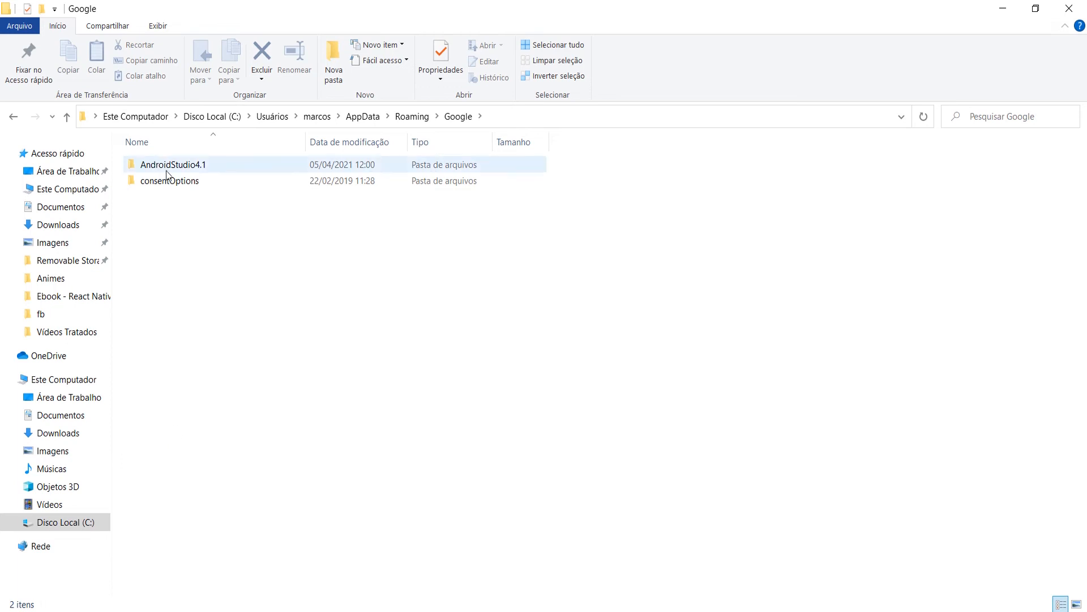
click(159, 168)
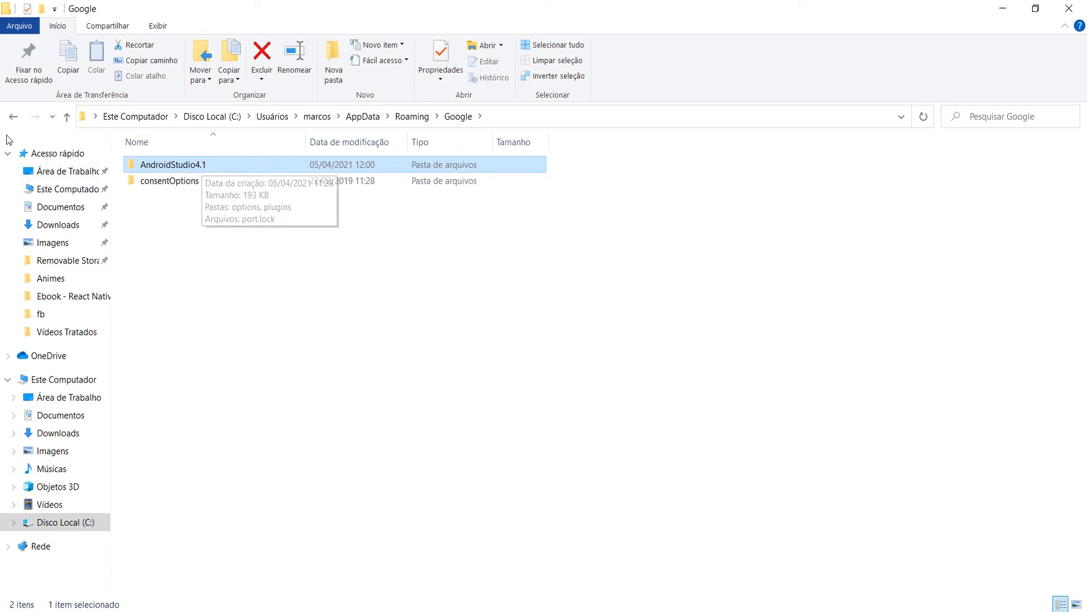
click(14, 116)
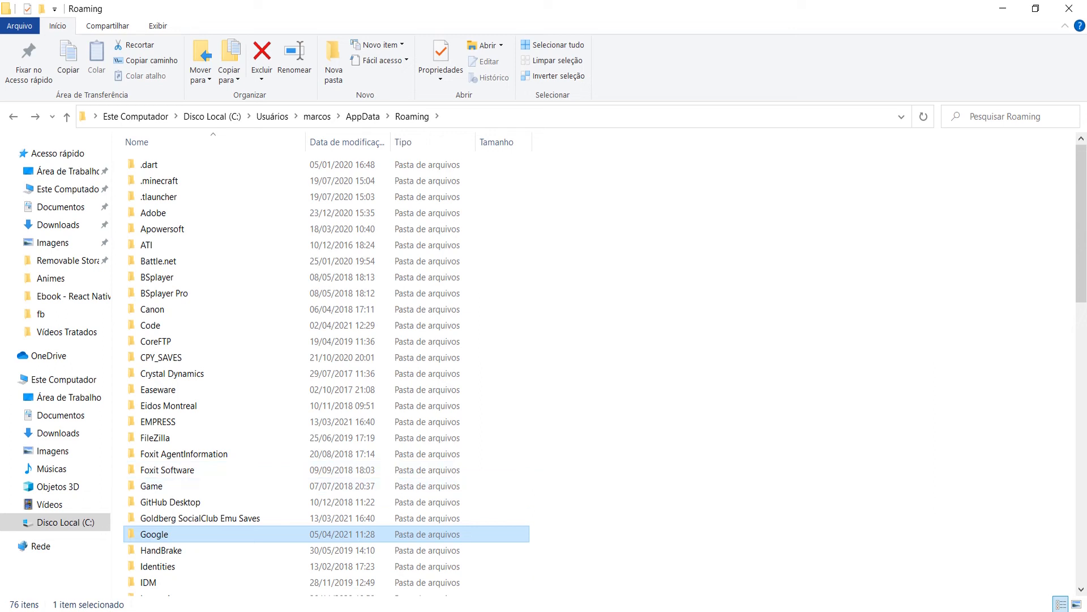
Step: Switch to Chrome and review the Kotlin App Developer page's course introduction and module descriptions through MÓDULO 16
click(474, 611)
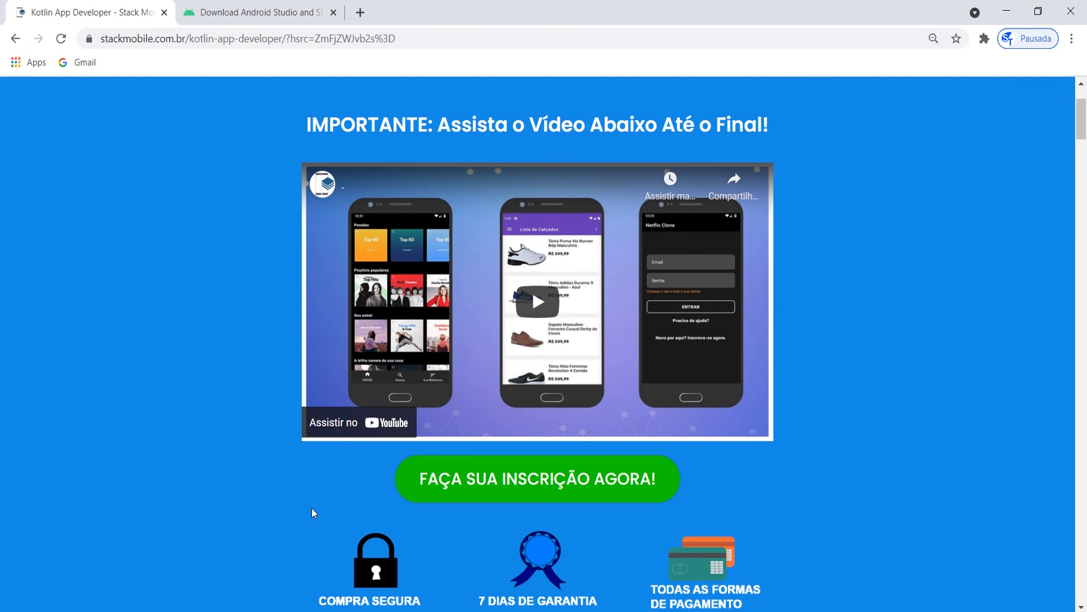
scroll(311, 510, down, 20)
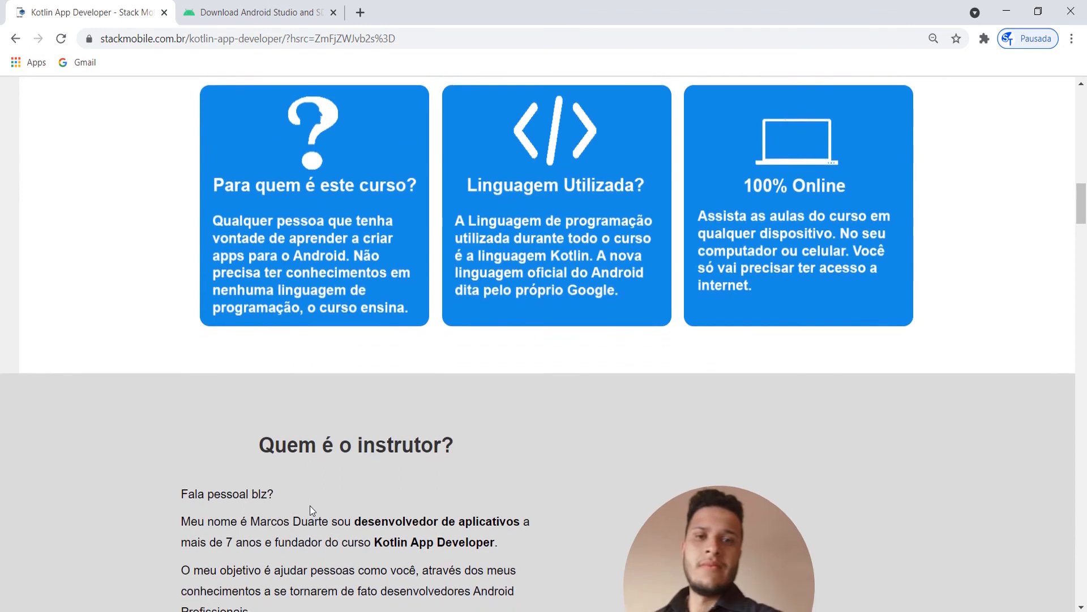
scroll(310, 510, down, 10)
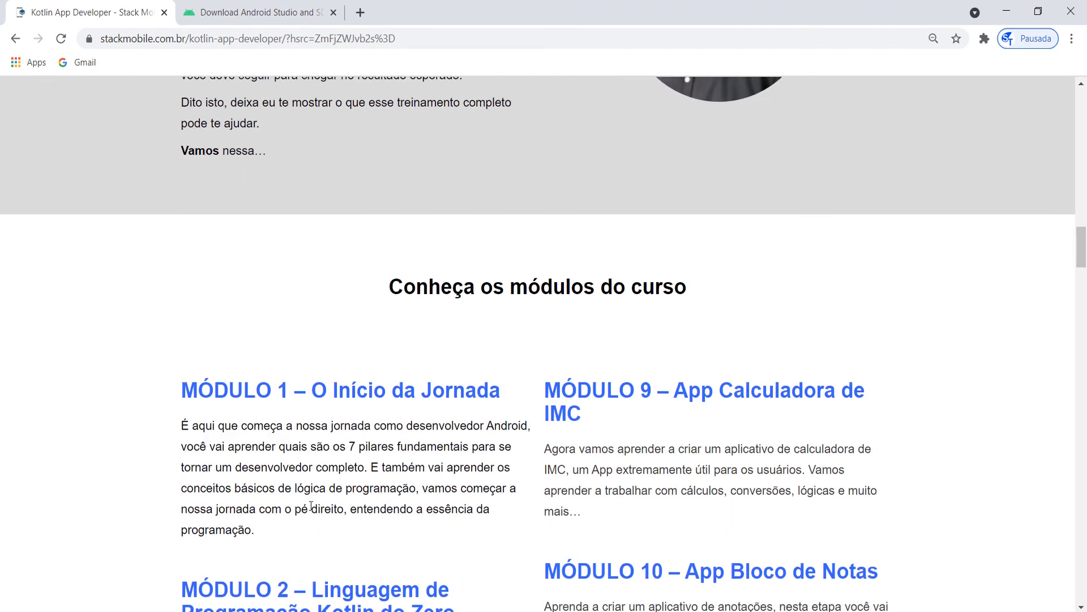
scroll(311, 505, down, 3)
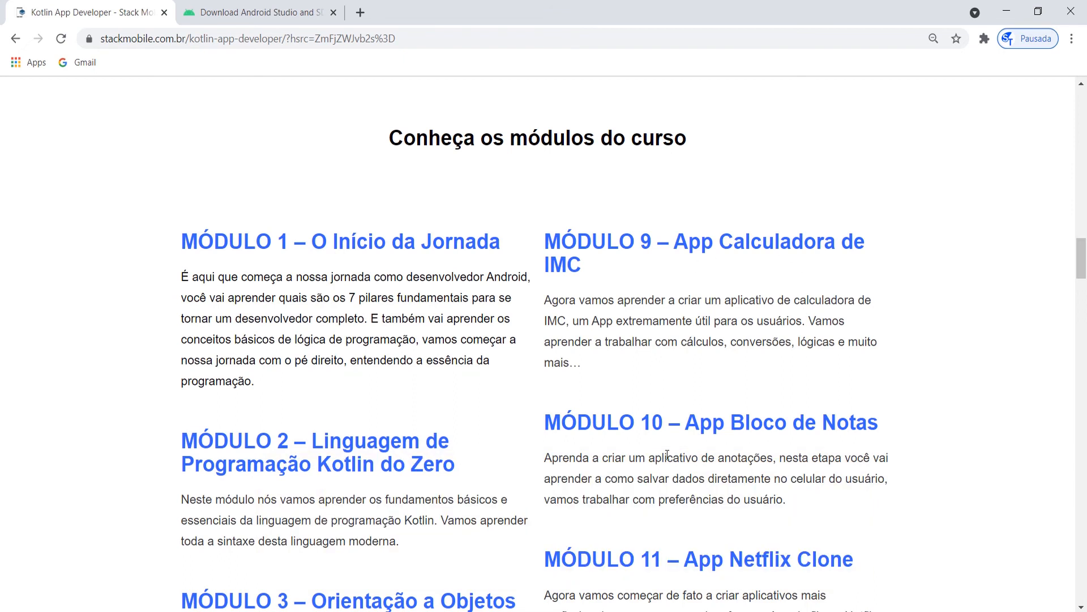
scroll(667, 455, down, 4)
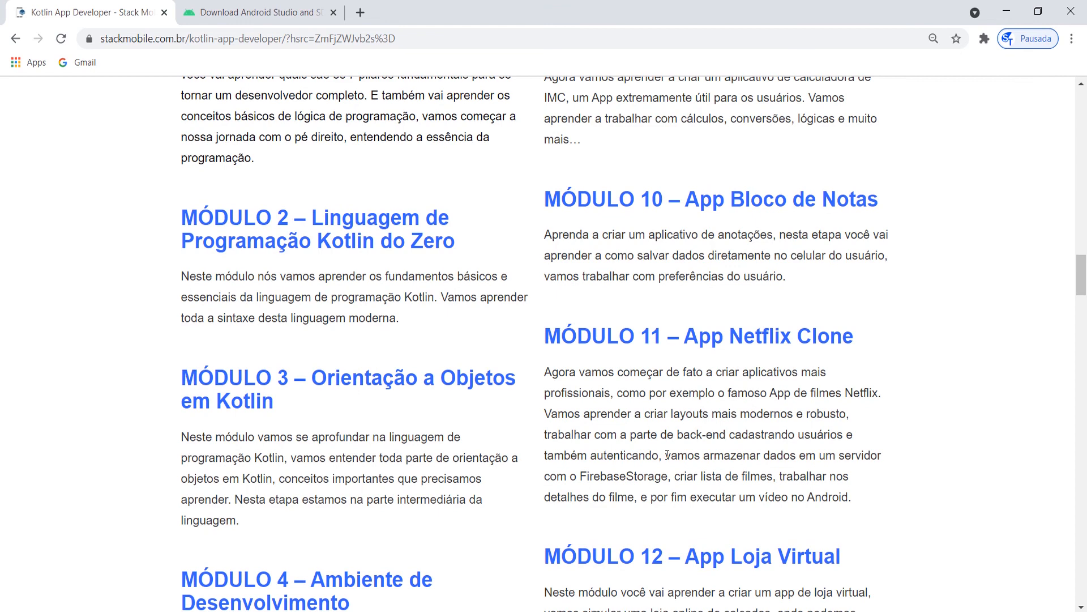
scroll(667, 454, up, 3)
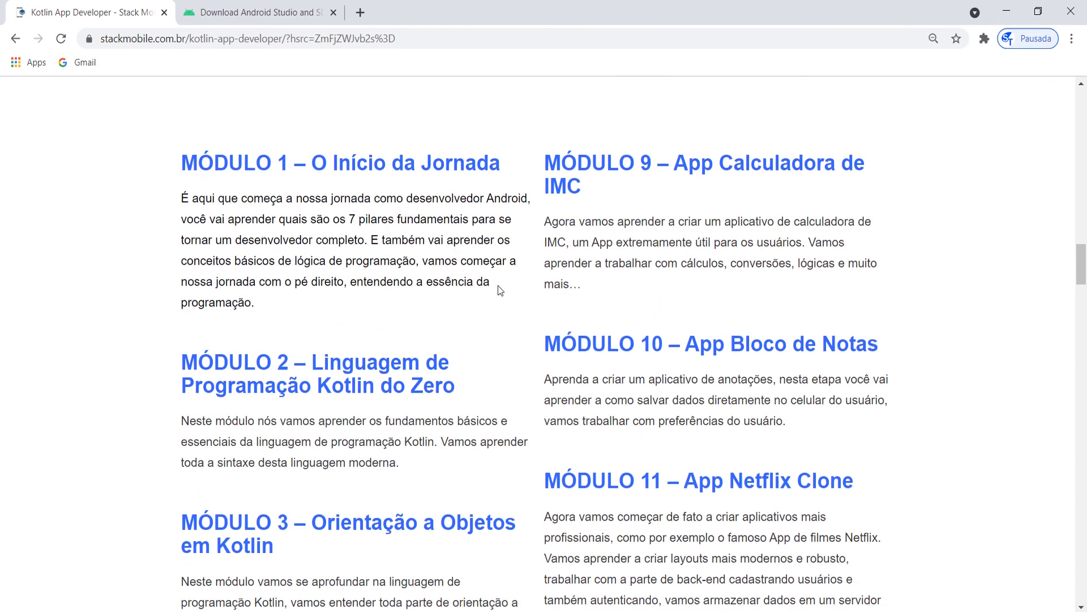
scroll(500, 291, down, 20)
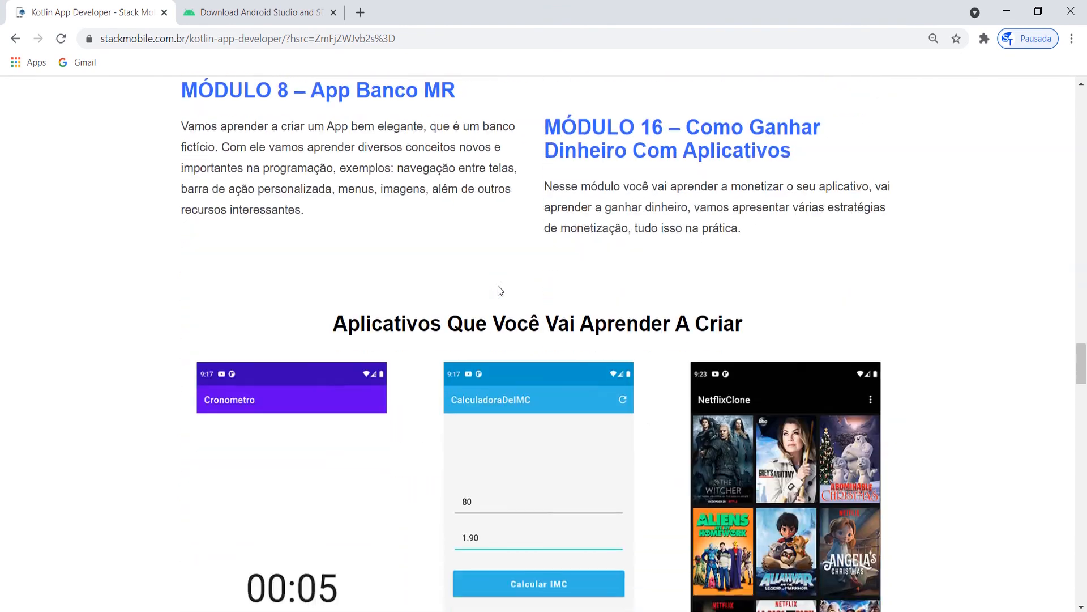
scroll(748, 263, up, 3)
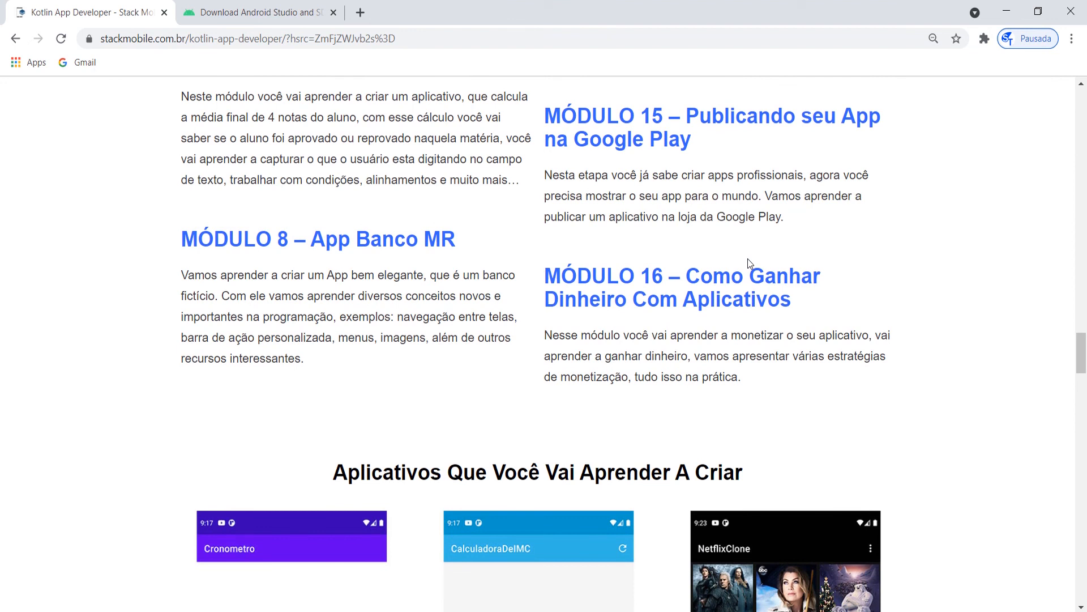
Step: Examine the sample app screens under Aplicativos Que Você Vai Aprender A Criar, from Cronometro to Banco MR
scroll(748, 258, down, 10)
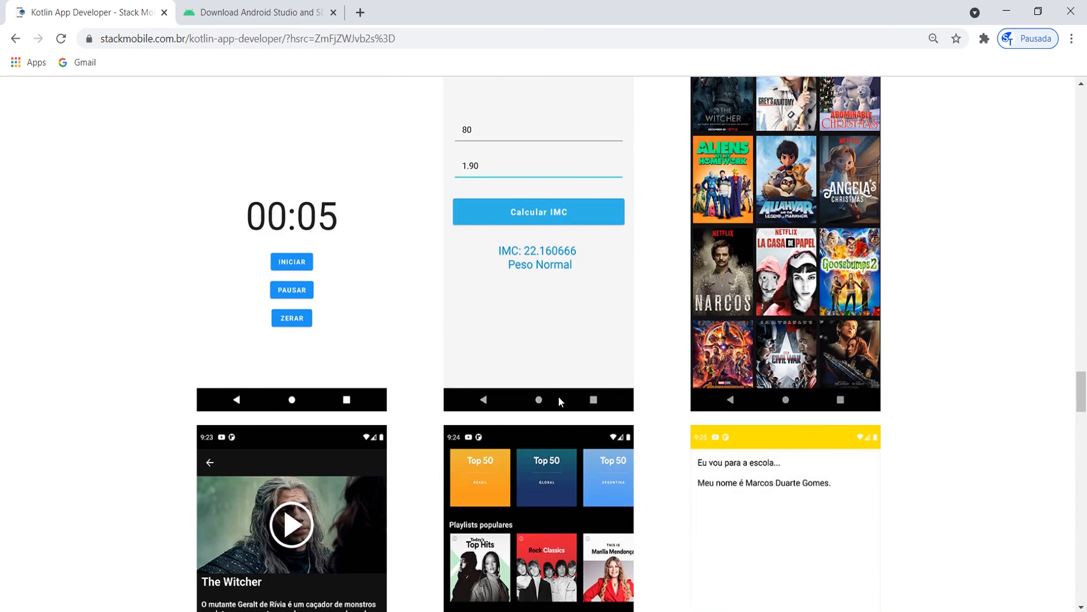
scroll(559, 397, up, 3)
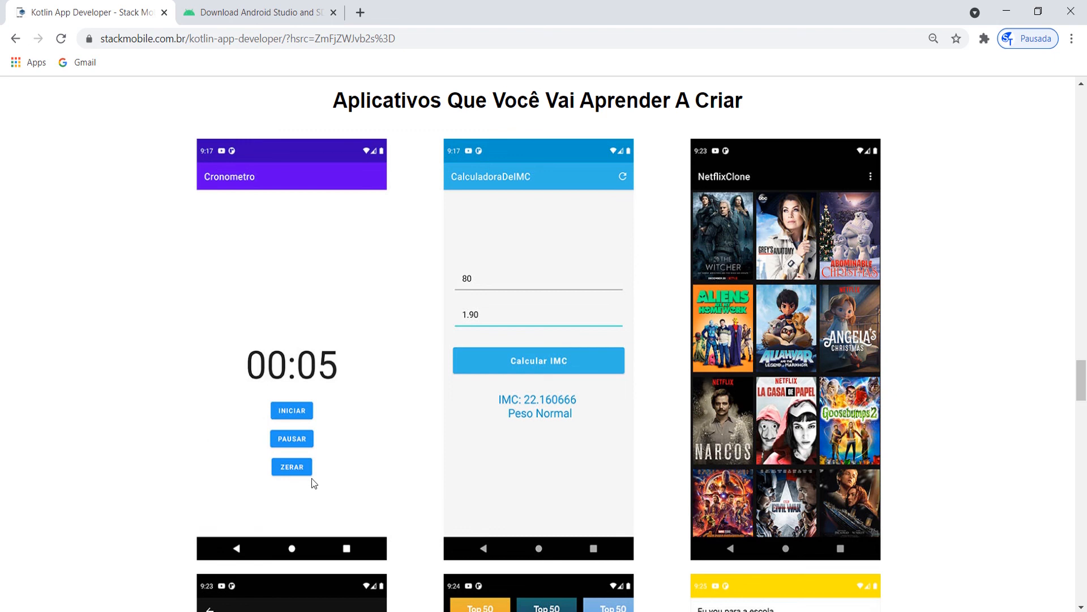
scroll(312, 478, down, 1)
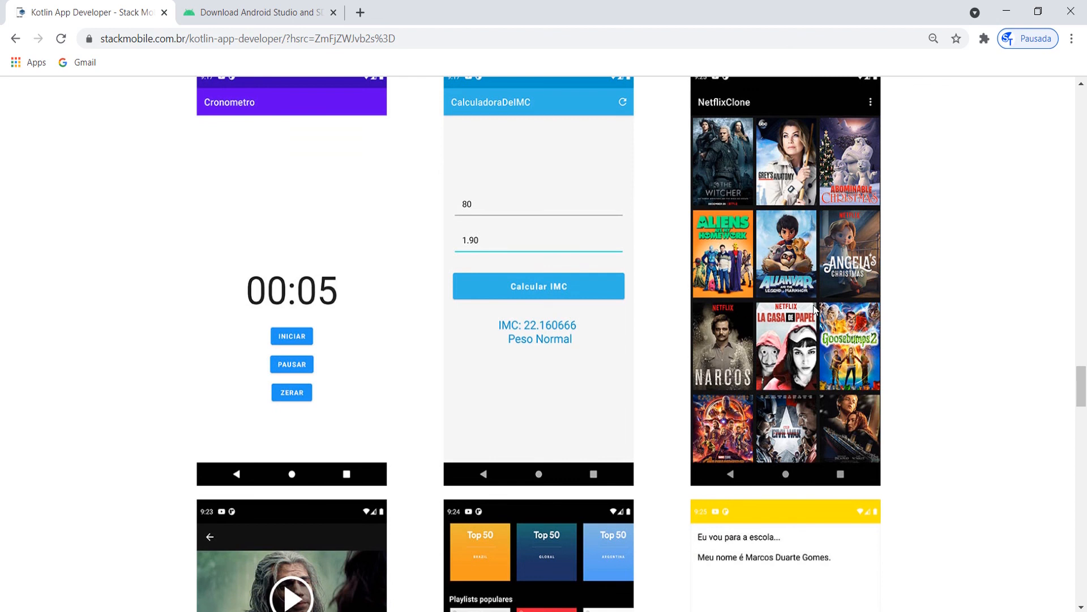
scroll(816, 309, down, 3)
scroll(814, 305, down, 3)
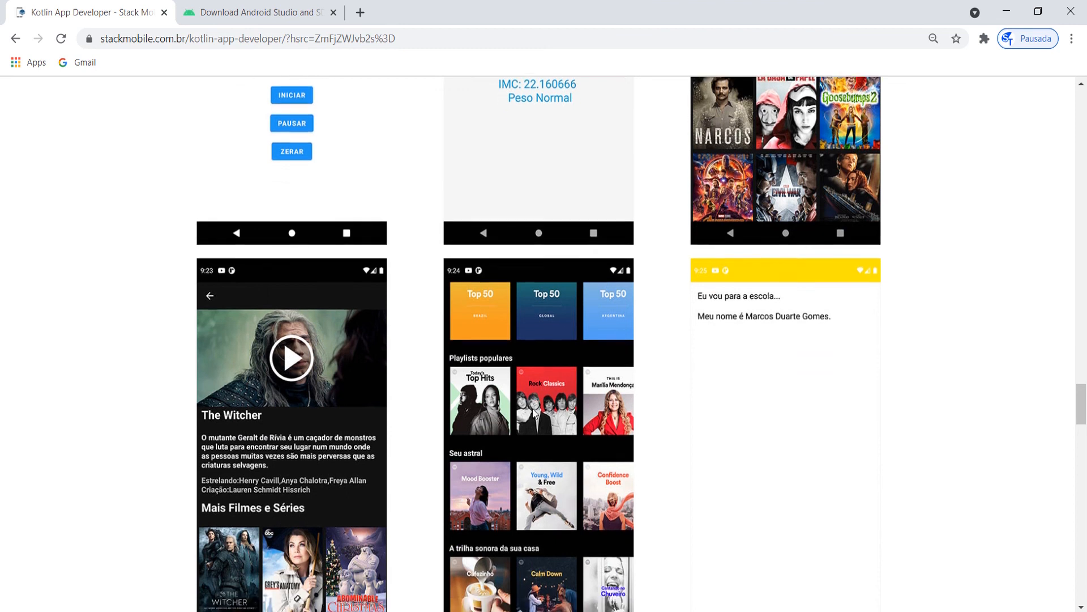
scroll(535, 377, down, 6)
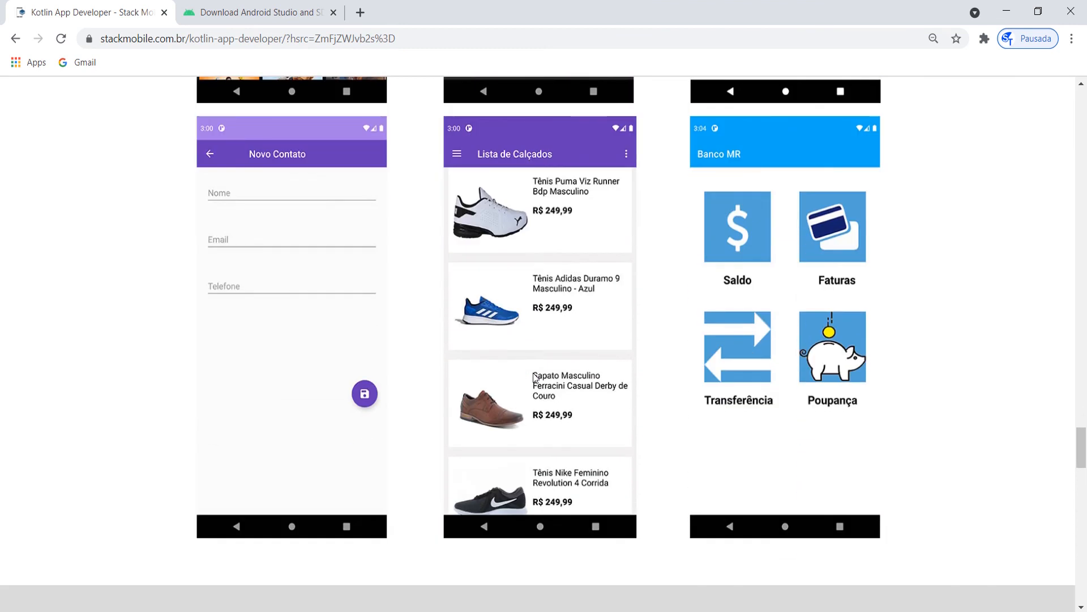
scroll(534, 377, down, 6)
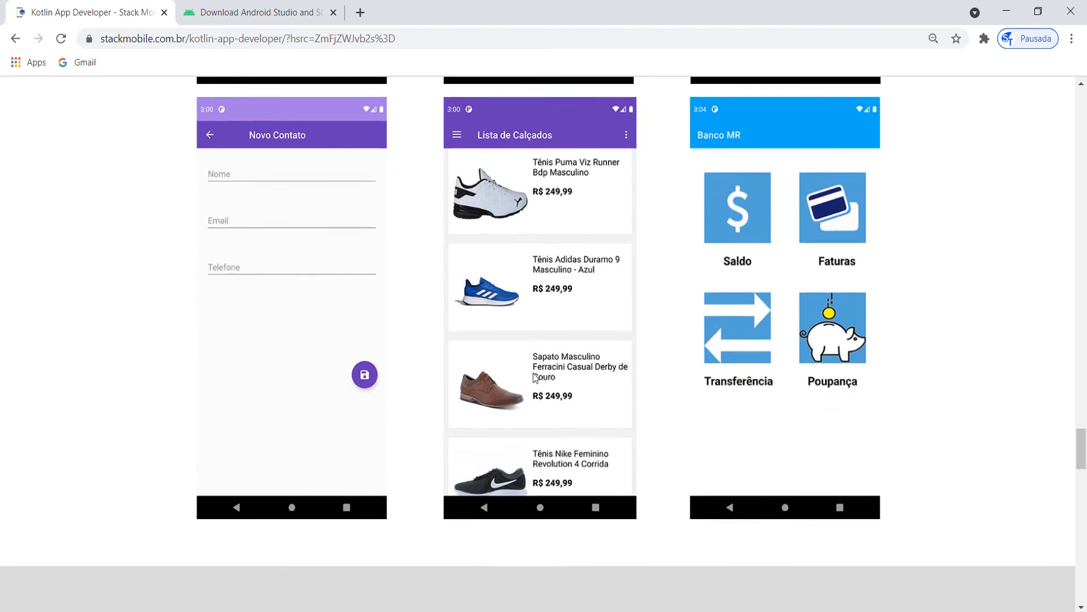
Step: Review the student testimonials, course price and Perguntas Frequentes (FAQ), then return to the beginning of the page
scroll(533, 374, down, 5)
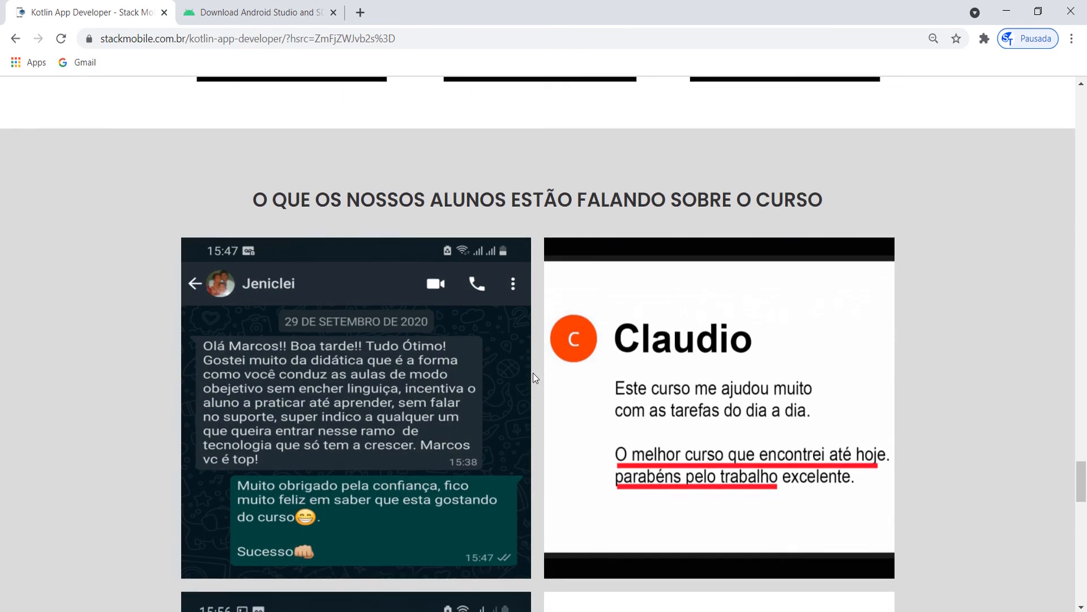
scroll(535, 378, down, 3)
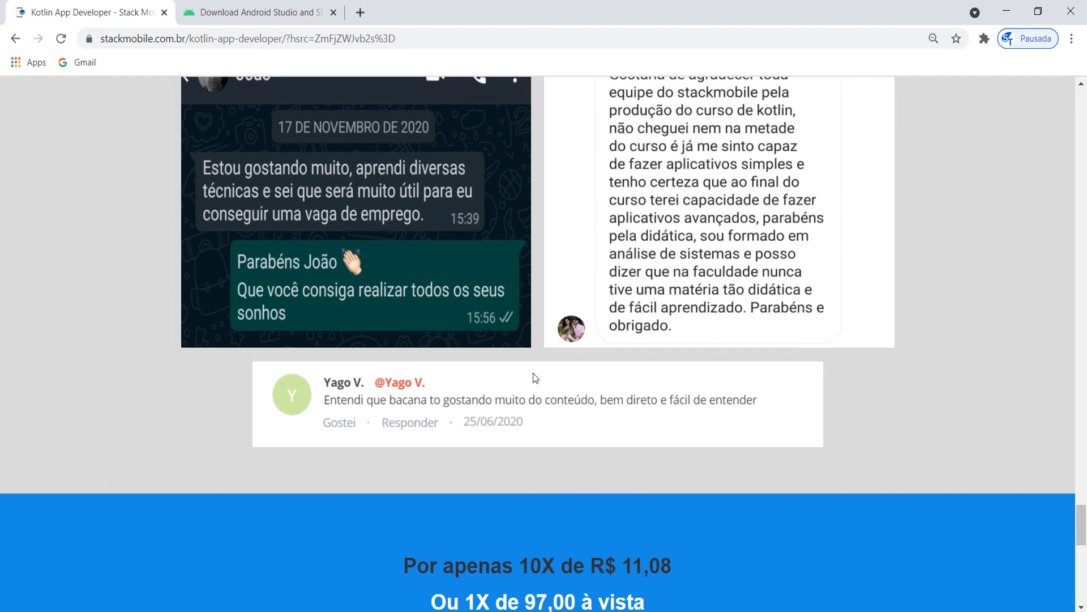
scroll(532, 372, down, 4)
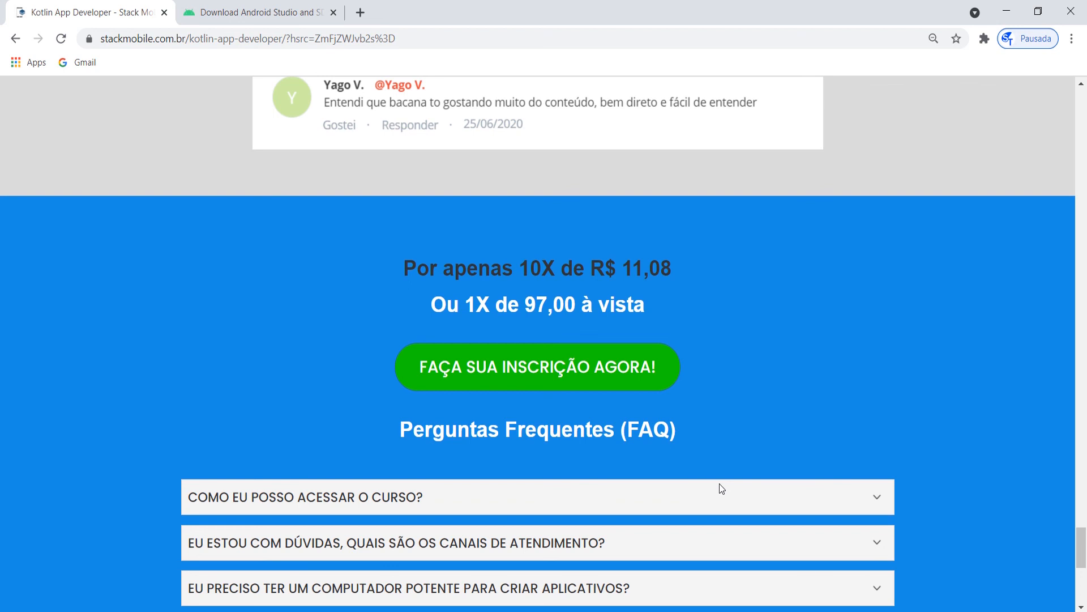
scroll(722, 488, down, 4)
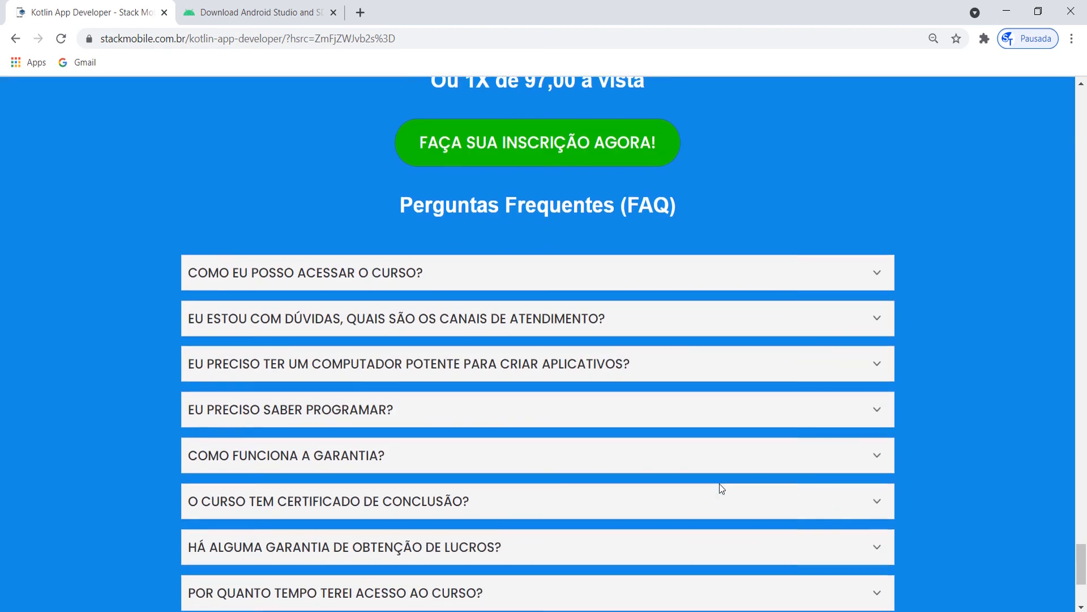
scroll(721, 488, down, 4)
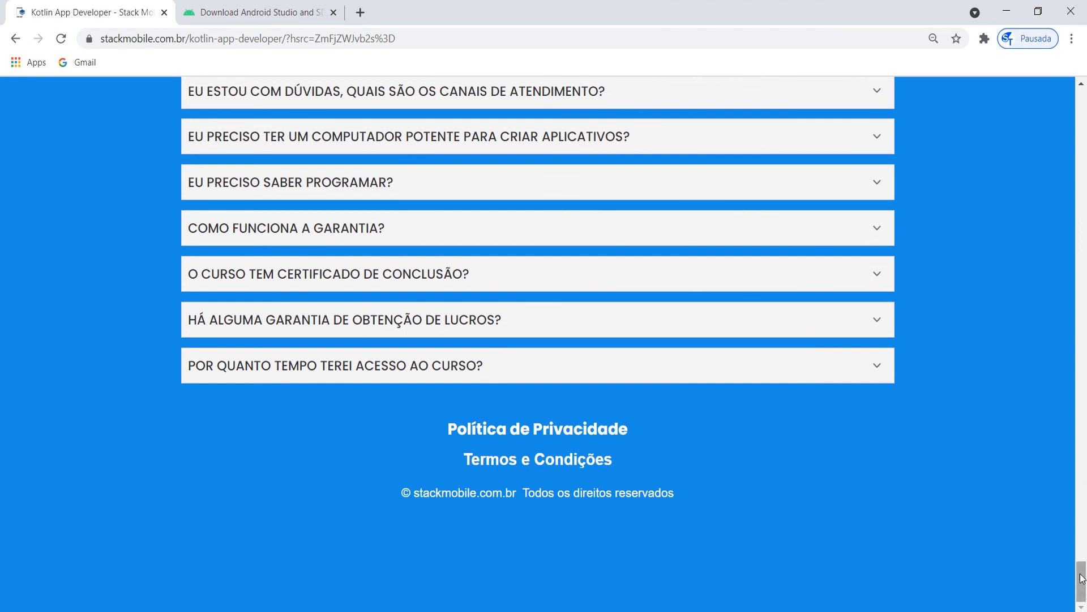
drag(1081, 579, 1081, 107)
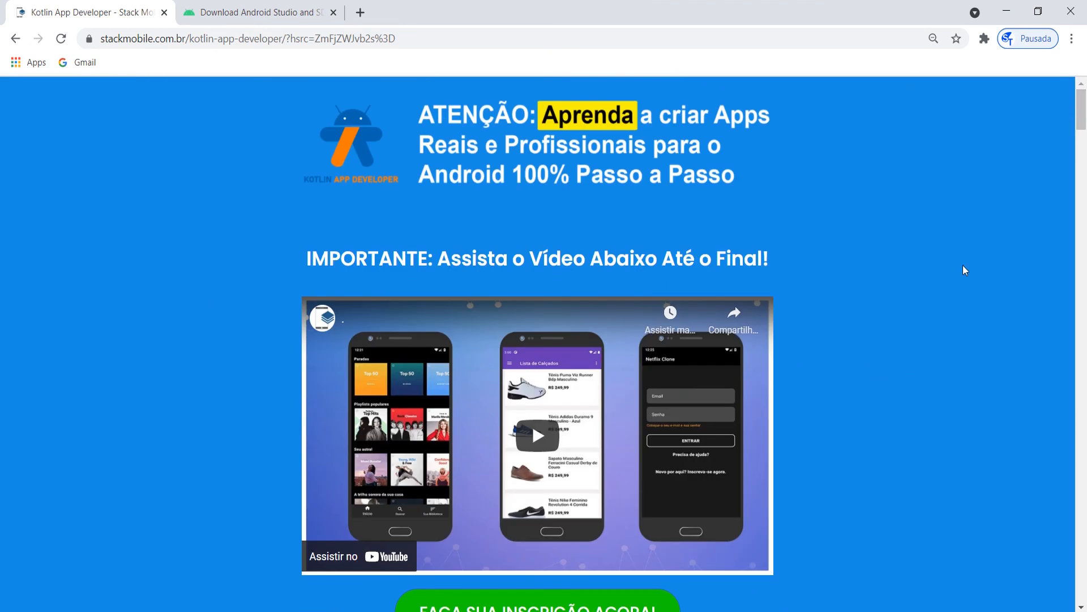